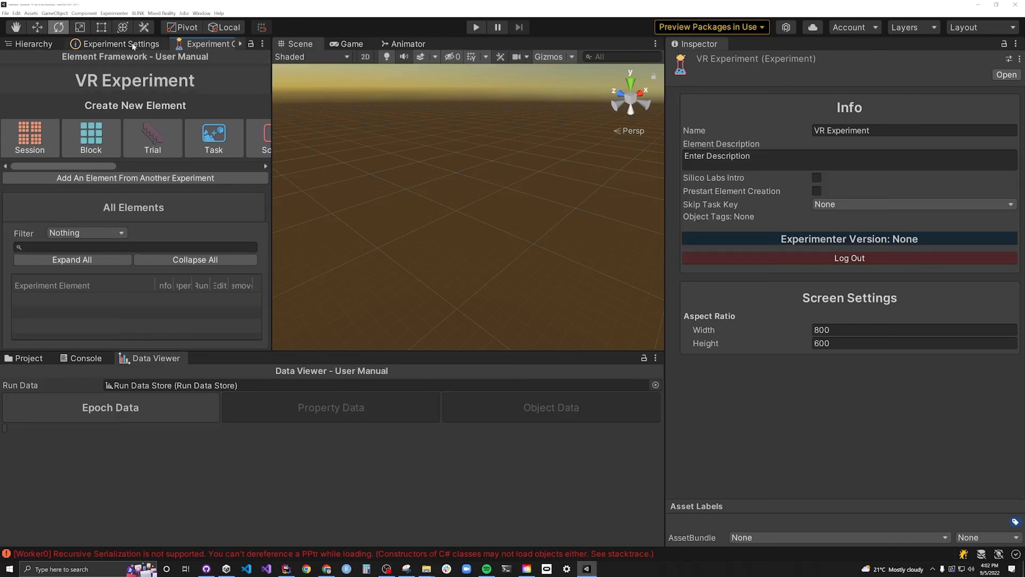
# - Enable virtual reality for the VR Experiment and set its controller objects to Hands
pyautogui.click(116, 43)
pyautogui.moveTo(267, 197); pyautogui.dragTo(262, 302)
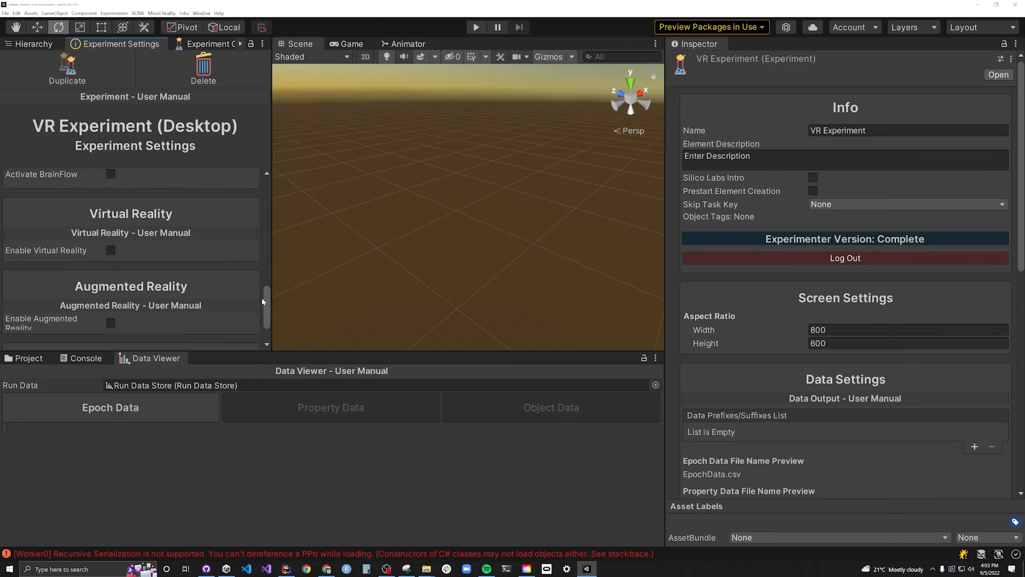
pyautogui.click(111, 250)
pyautogui.click(146, 269)
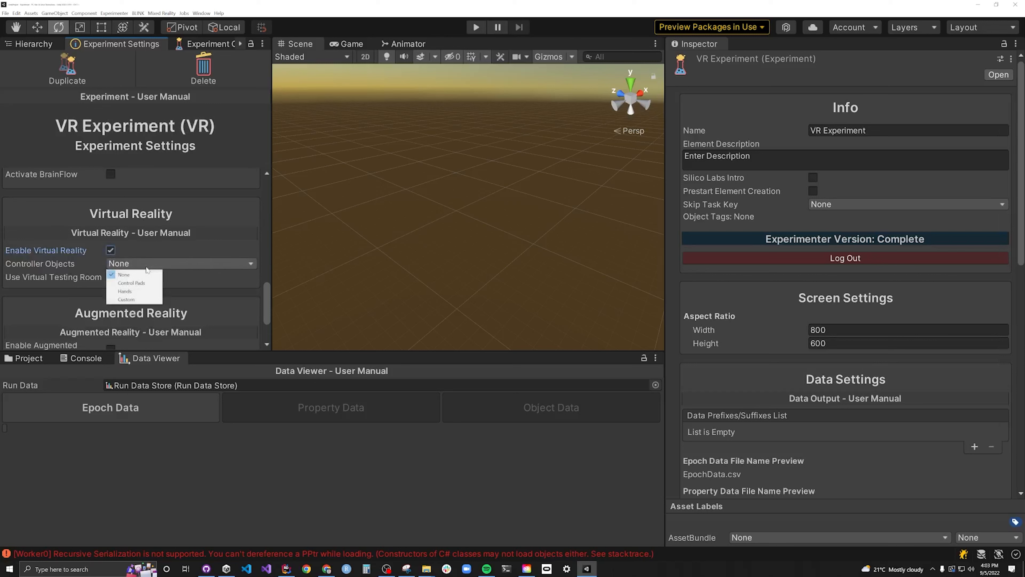
pyautogui.click(128, 292)
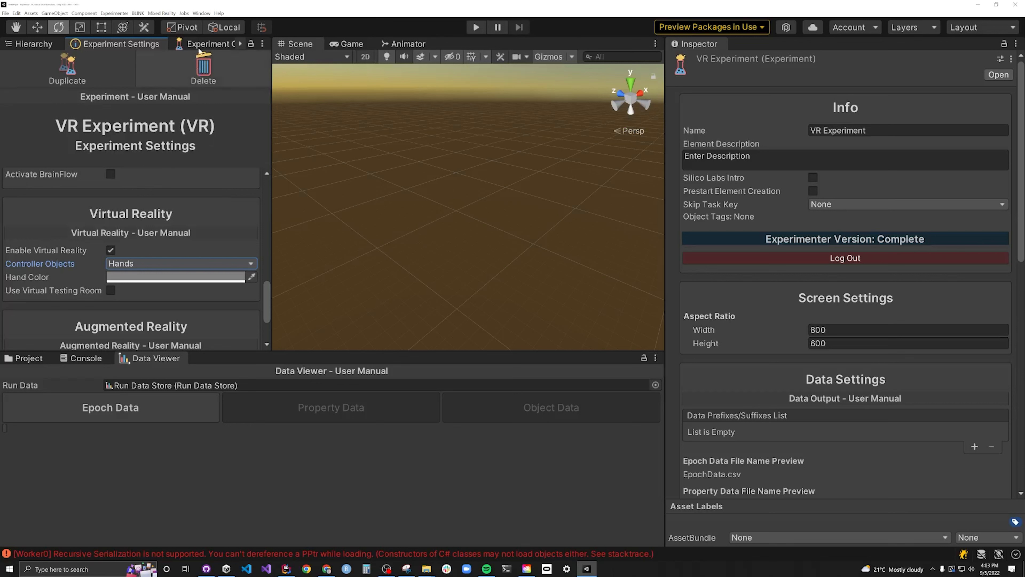
# - Create a new Task element named "Explore the Village" in the experiment
pyautogui.click(213, 44)
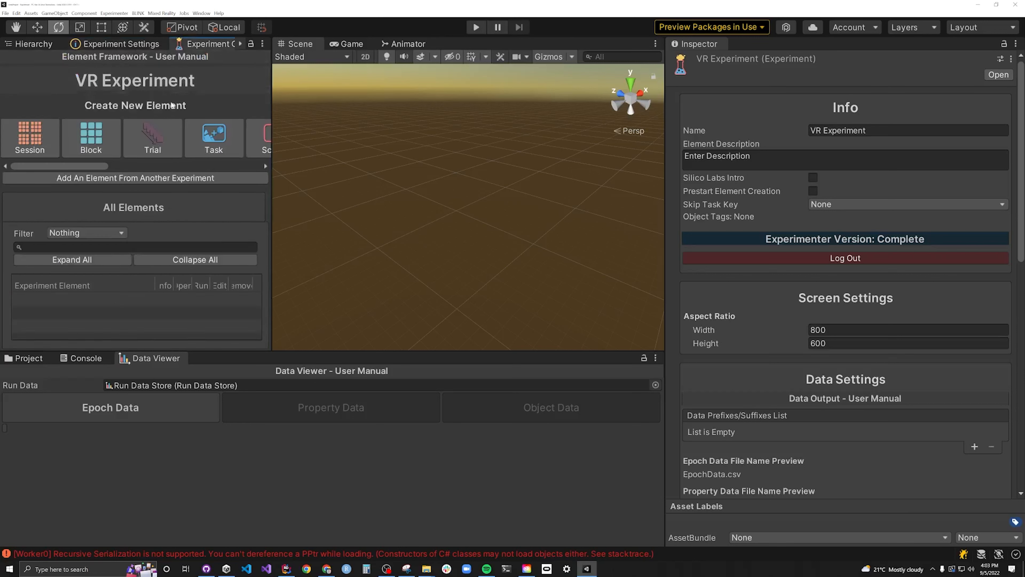
pyautogui.click(214, 148)
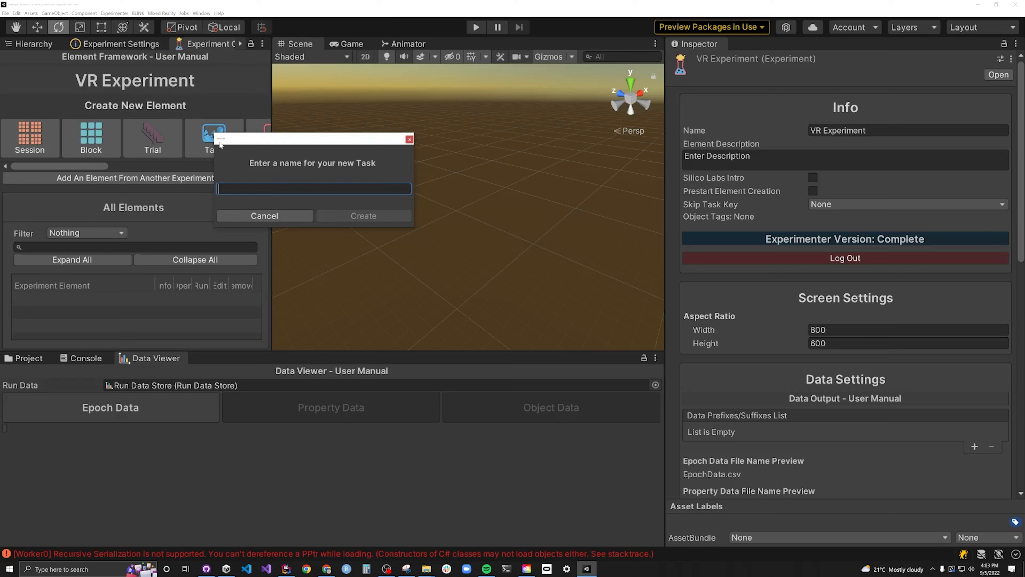
pyautogui.write('Explore the Village')
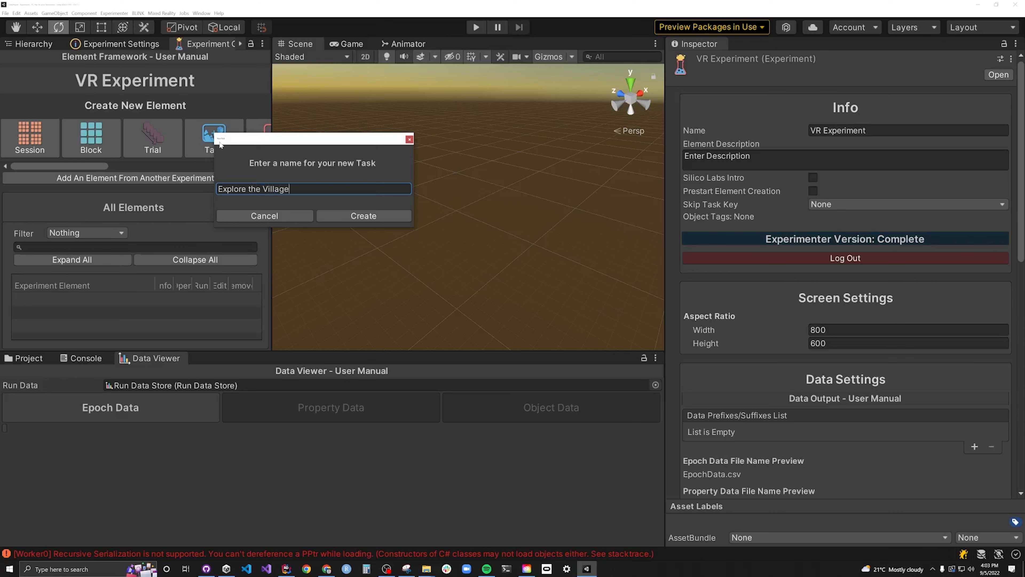
pyautogui.click(377, 215)
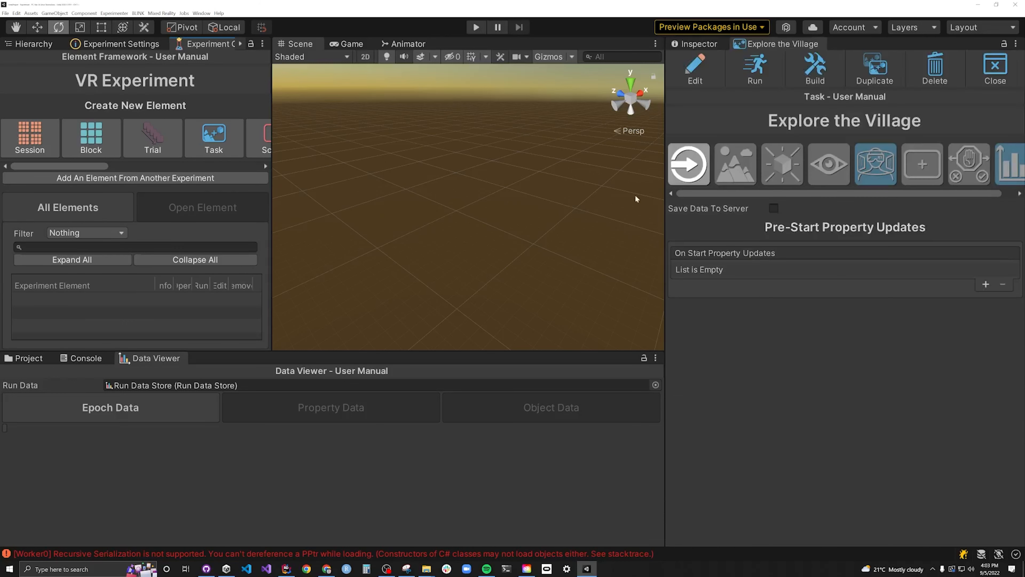
# - Create a new scenescape named "Mountain Village" for the Explore the Village task
pyautogui.click(732, 170)
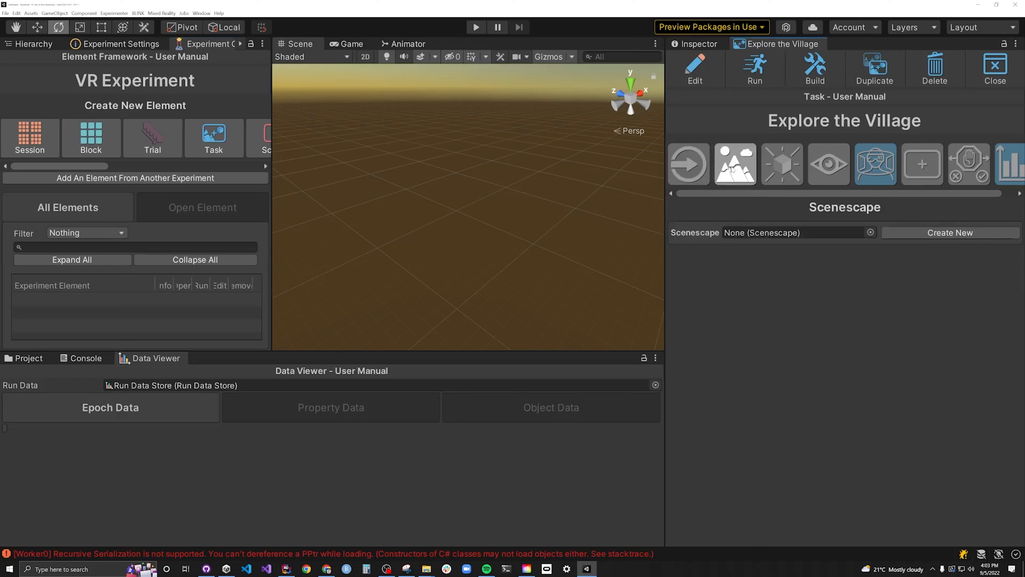
pyautogui.click(941, 234)
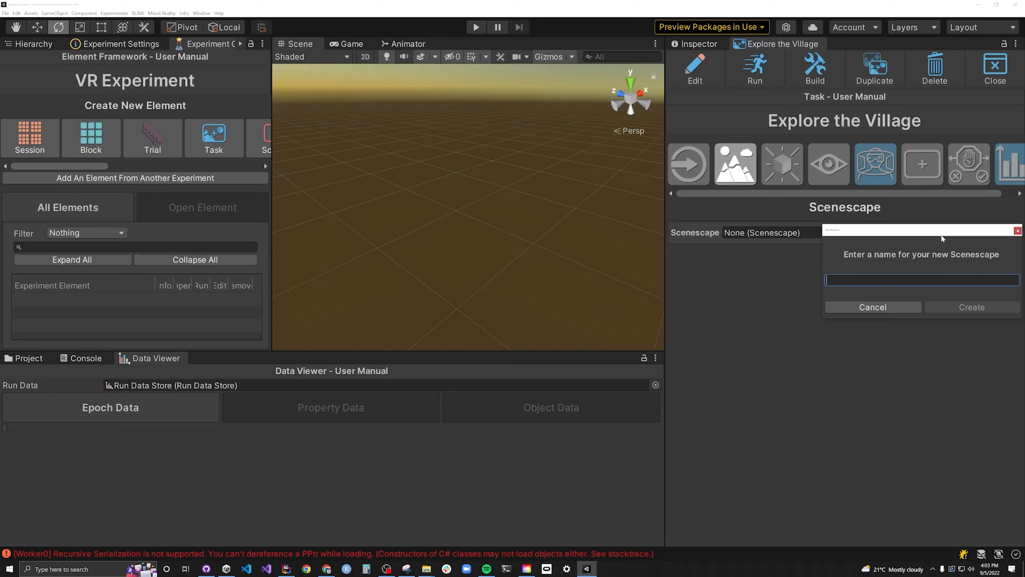
pyautogui.write('Mountain')
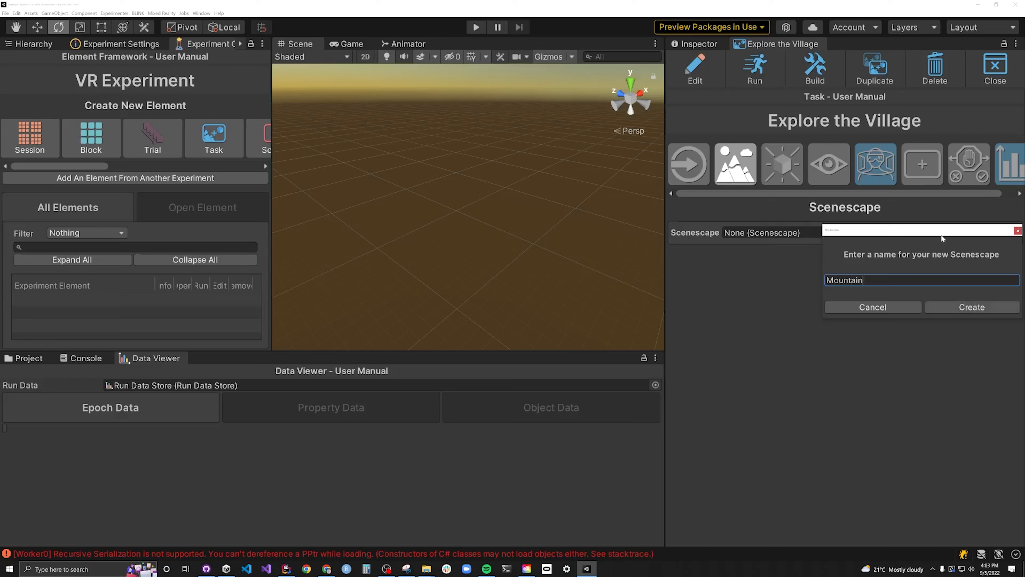
pyautogui.write(' Village')
pyautogui.click(959, 308)
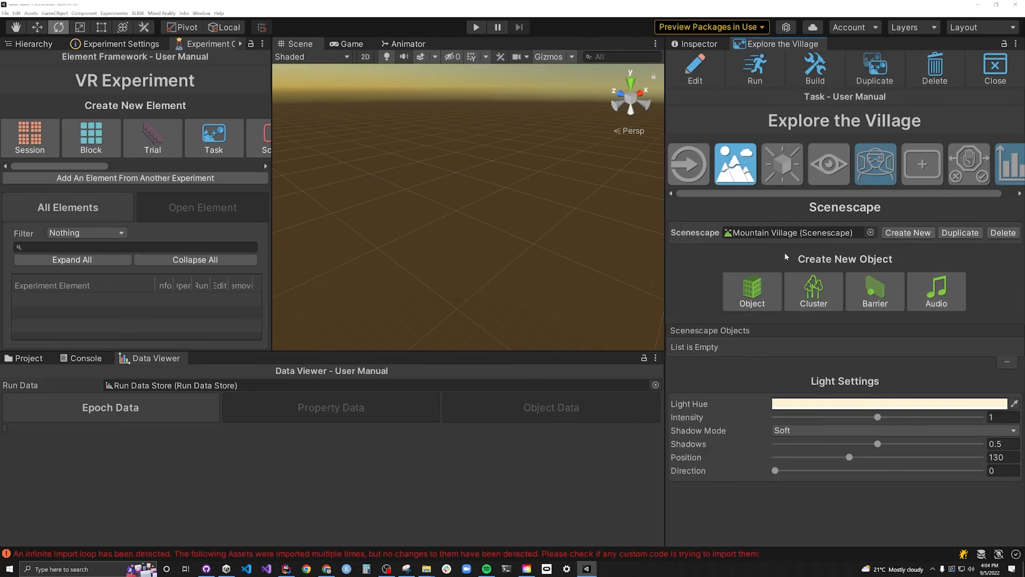
# - Add an object using the Mountain Village prefab to the scenescape and preview the task in edit mode
pyautogui.click(741, 299)
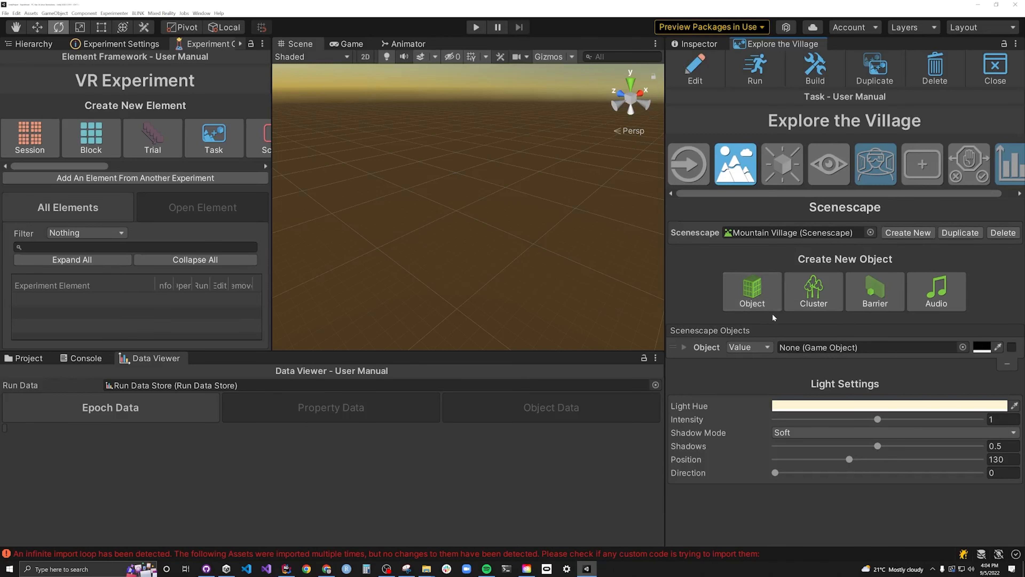
pyautogui.click(962, 347)
pyautogui.write('Mountain Village')
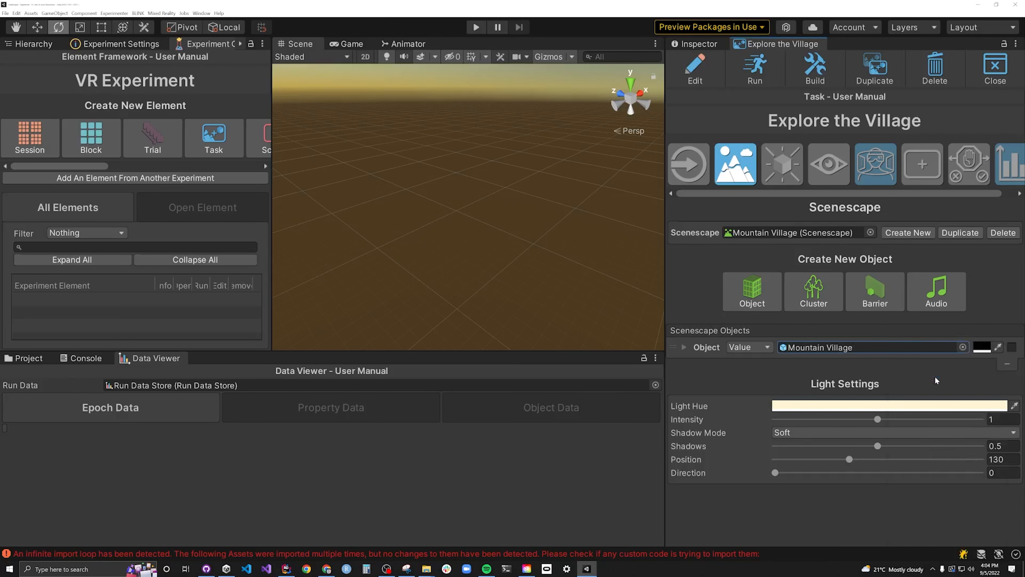
pyautogui.doubleClick(935, 375)
pyautogui.click(695, 67)
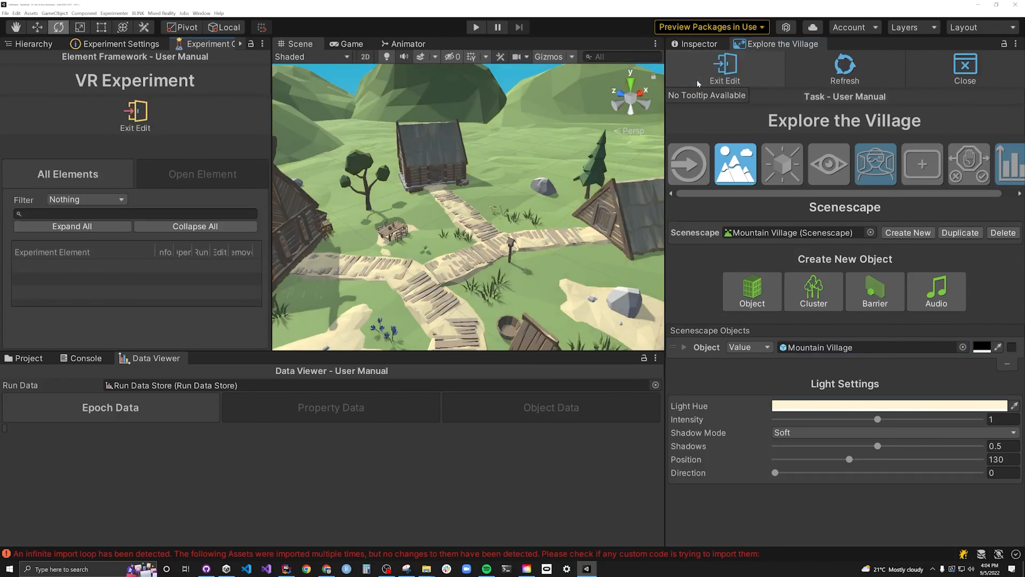
pyautogui.click(725, 67)
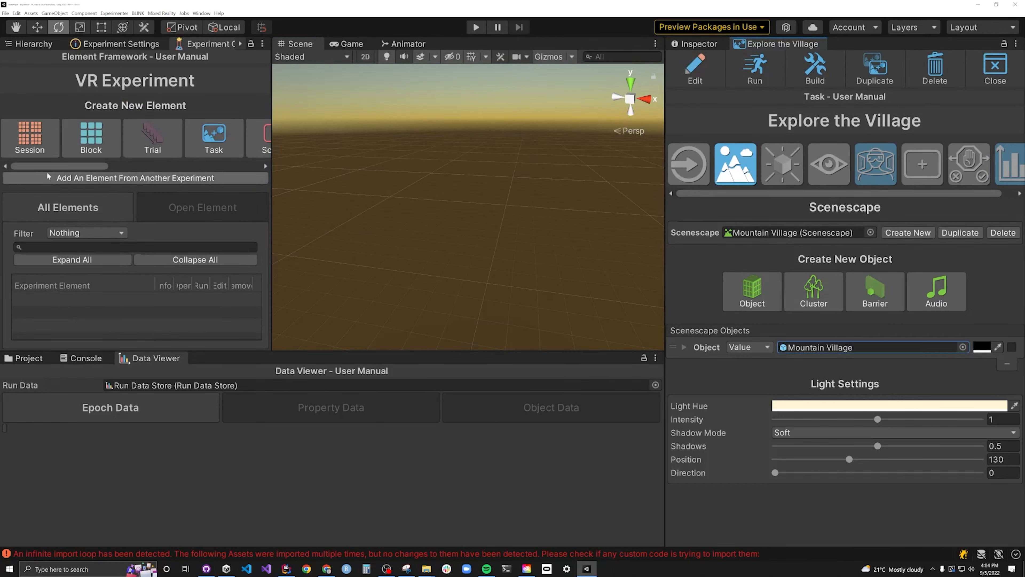
# - Create a new responsive object named "Participant" in the experiment
pyautogui.moveTo(53, 167); pyautogui.dragTo(132, 168)
pyautogui.click(160, 141)
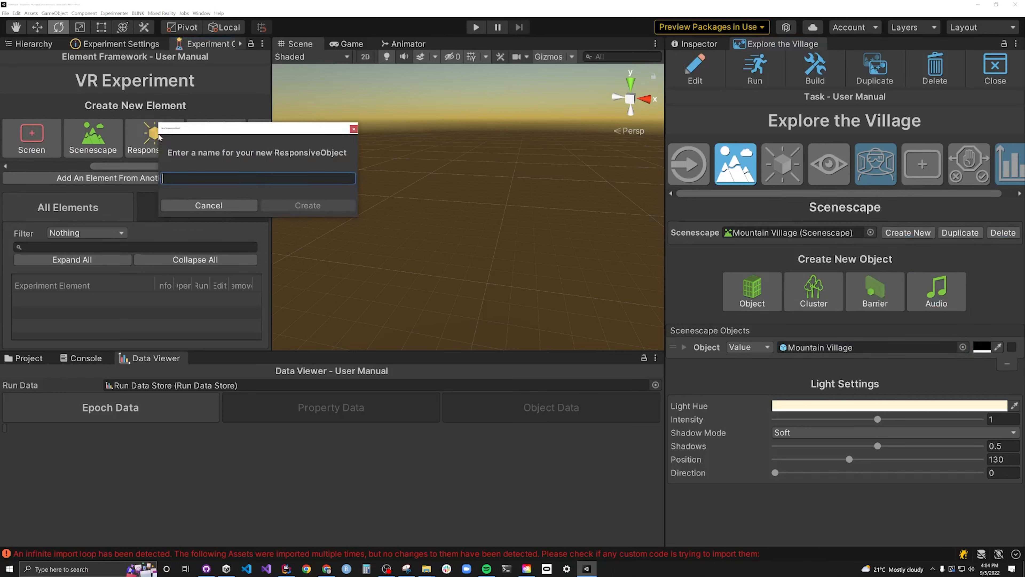
pyautogui.write('Participant')
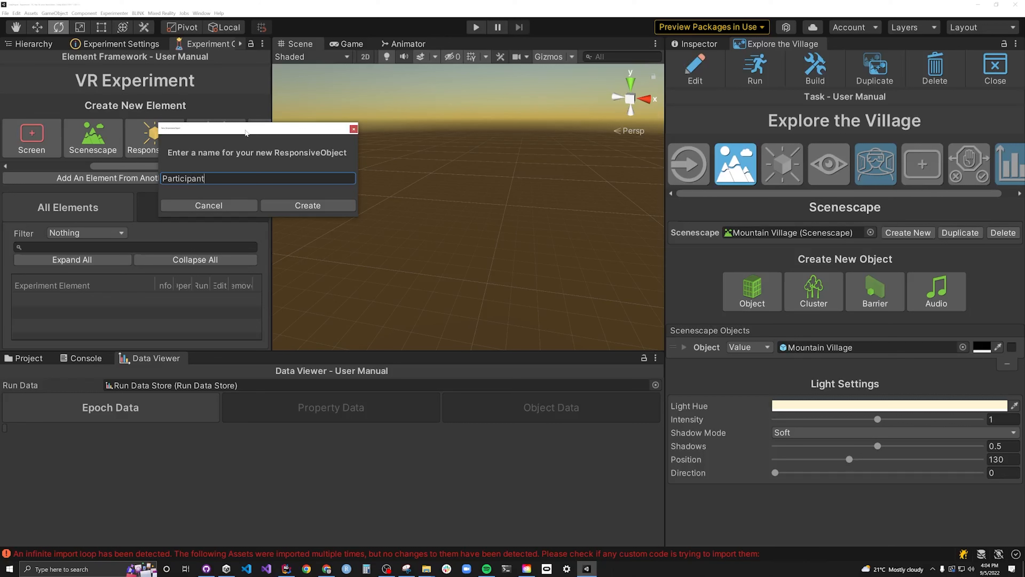
pyautogui.click(307, 205)
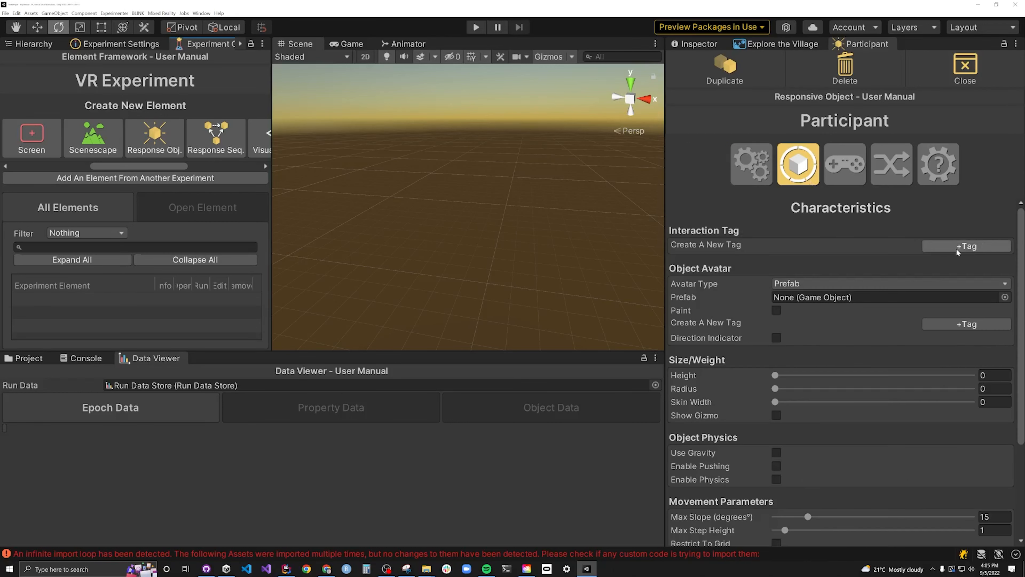
# - Create an interaction tag named "Participant" for the responsive object
pyautogui.click(956, 248)
pyautogui.write('Participant')
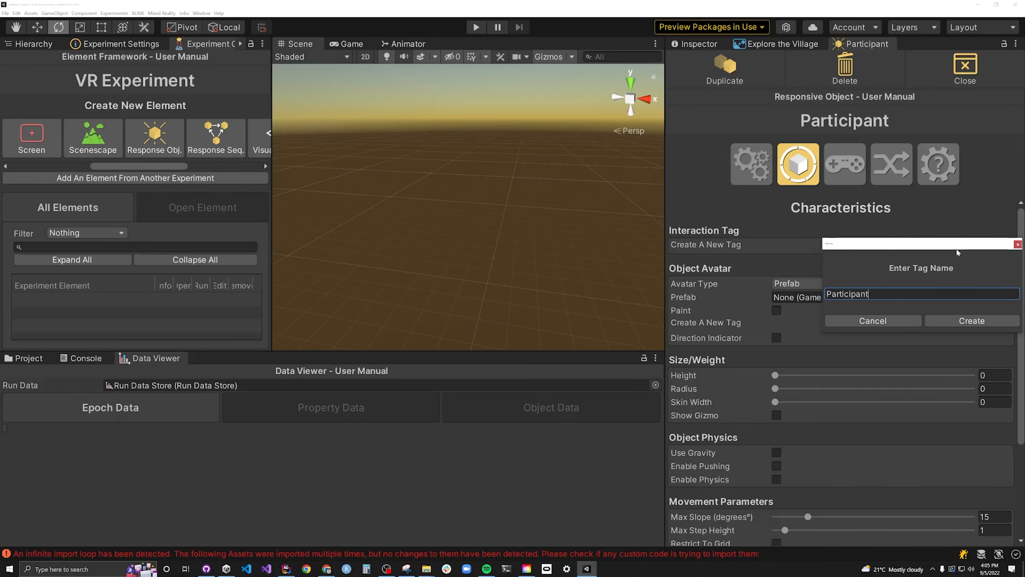
pyautogui.click(965, 318)
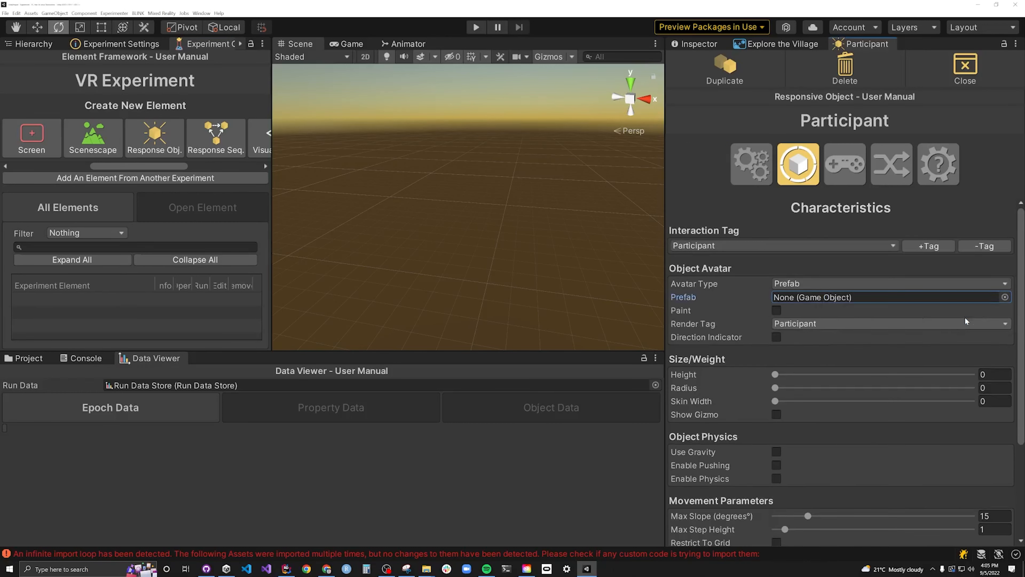
# - Set the Participant object's height to 2 and its radius to .25
pyautogui.click(994, 374)
pyautogui.write('2')
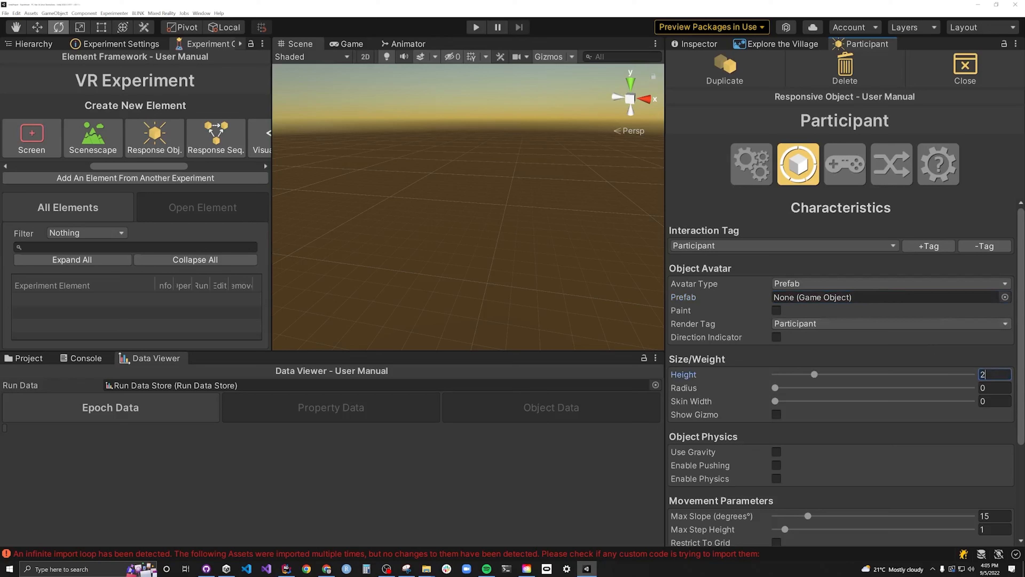
pyautogui.click(994, 388)
pyautogui.write('.25')
# - Create a mixed reality controller input-response map named "VR Controls" for the Participant object
pyautogui.click(839, 166)
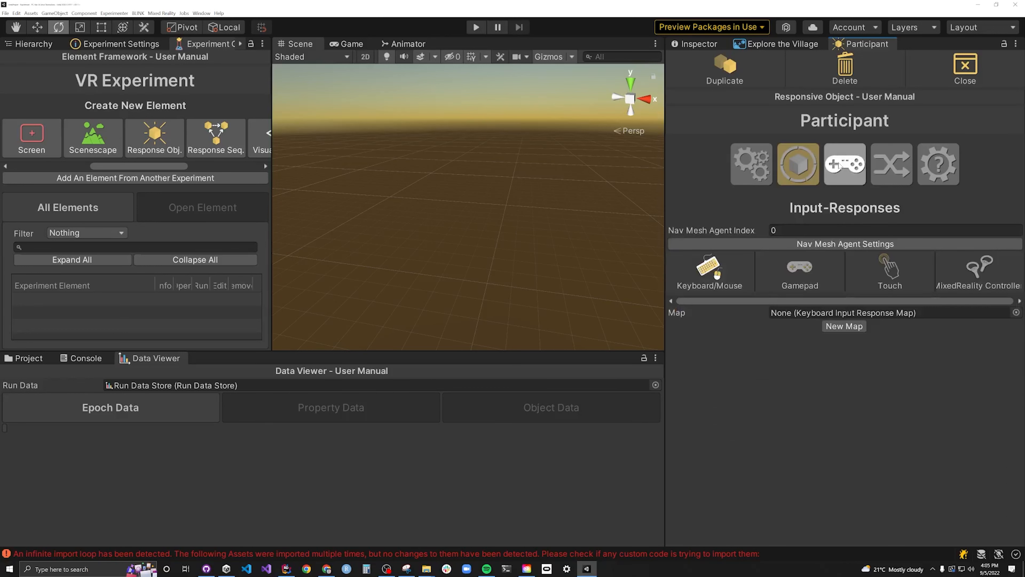
pyautogui.click(975, 273)
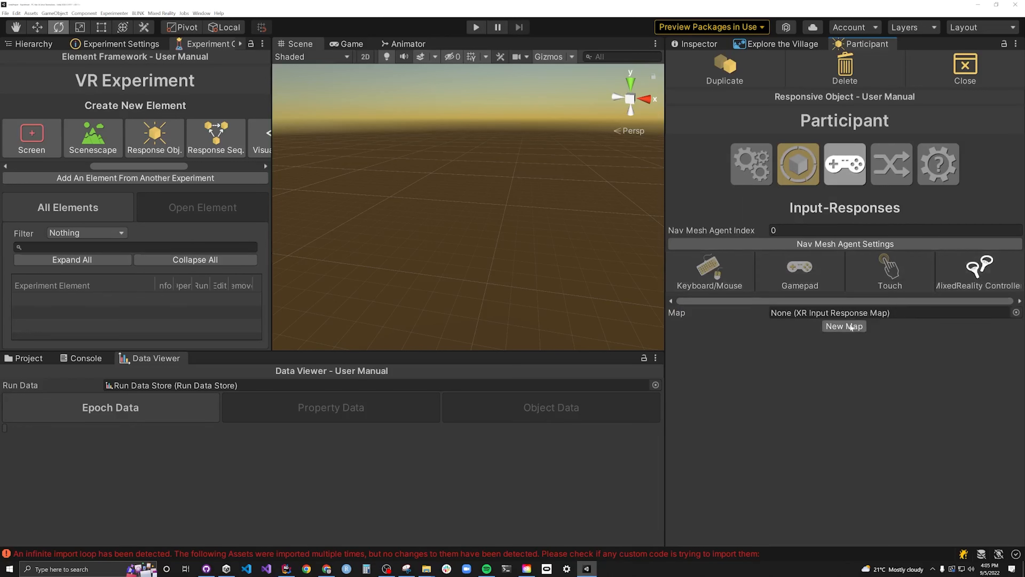
pyautogui.click(838, 328)
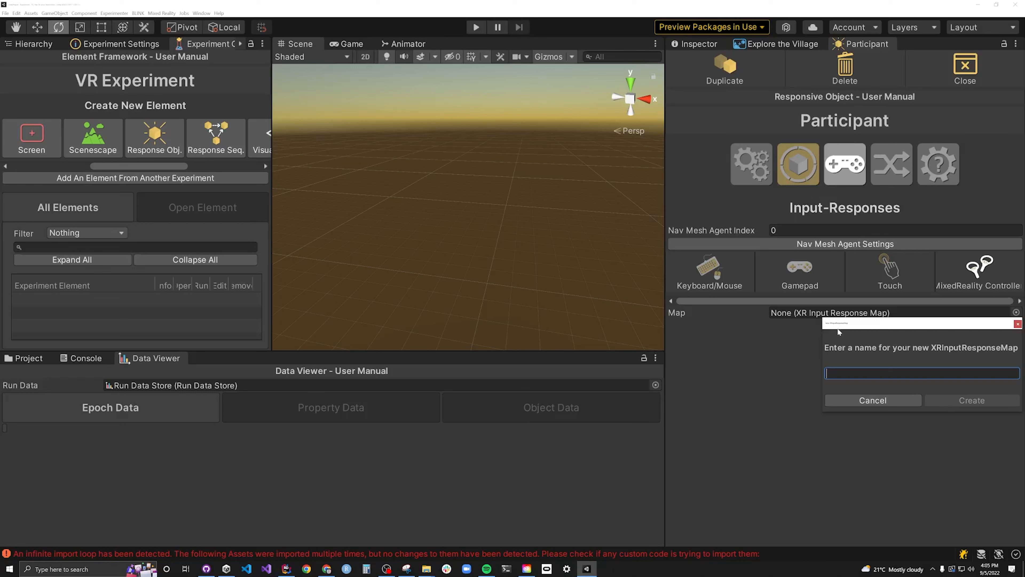
pyautogui.write('VR Co')
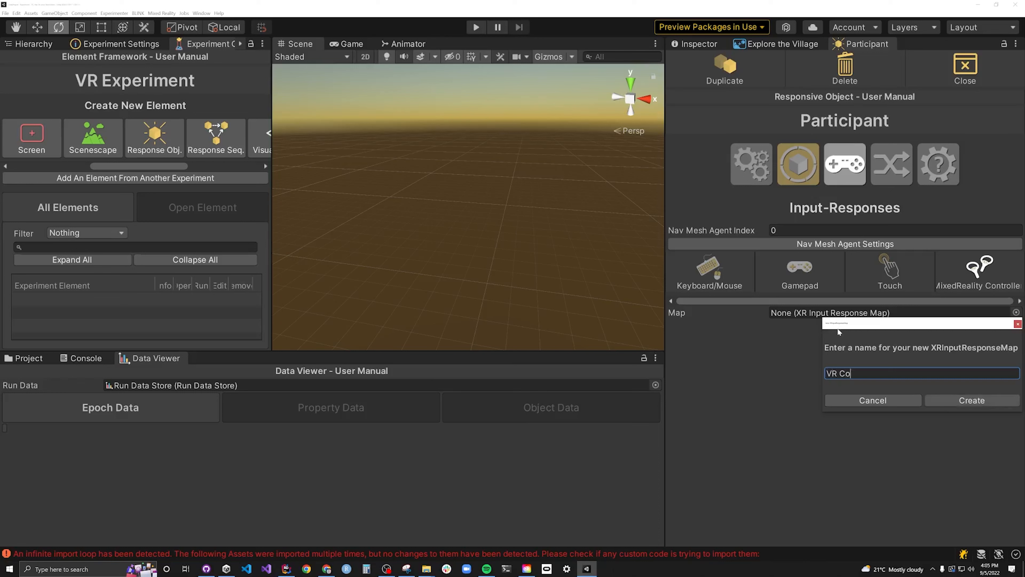
pyautogui.write('ntrols')
pyautogui.click(969, 400)
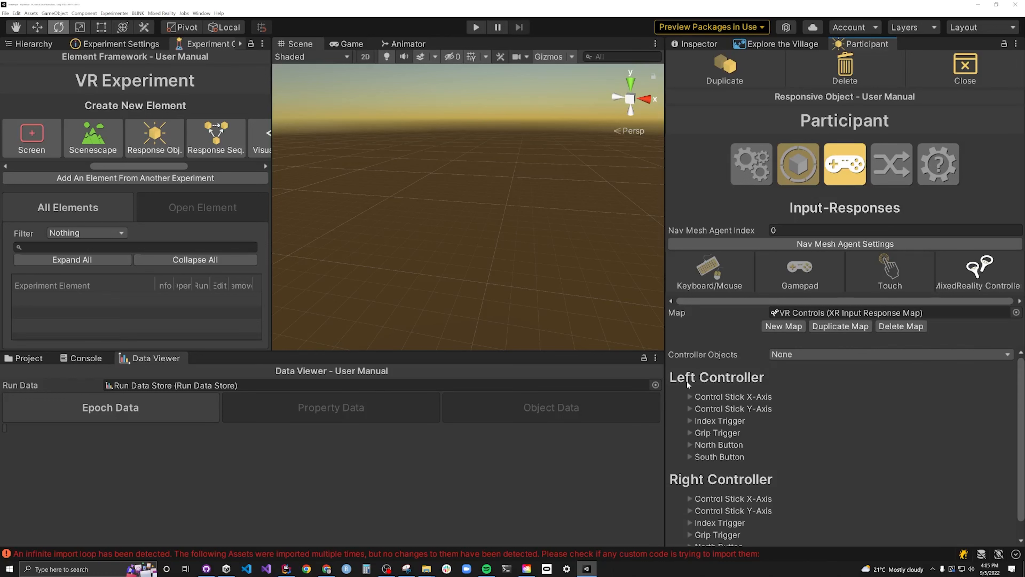
# - Make the left controller's control stick X-axis graded and add a Left Right position update response of 5 dist/sec
pyautogui.click(690, 396)
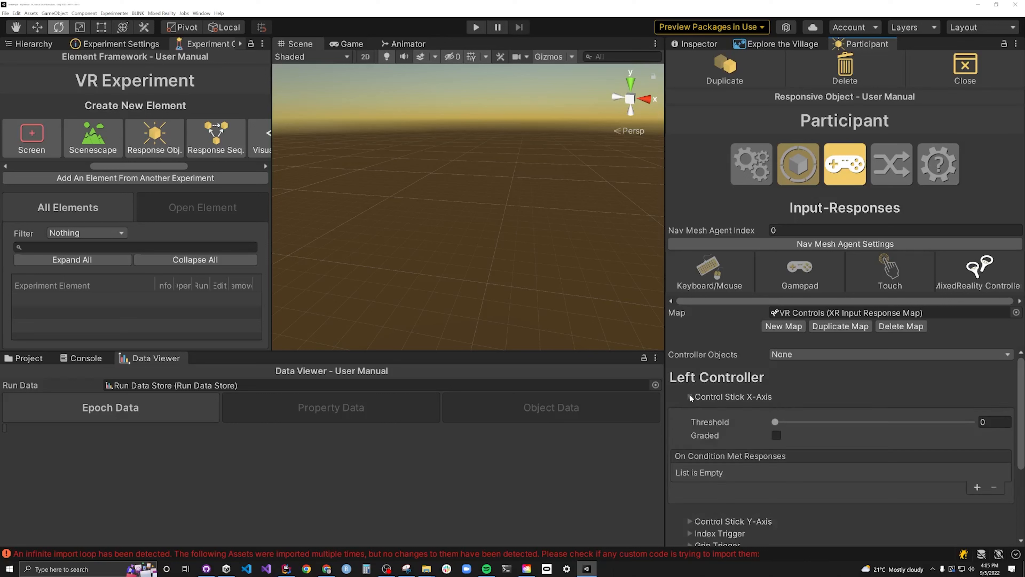
pyautogui.click(689, 395)
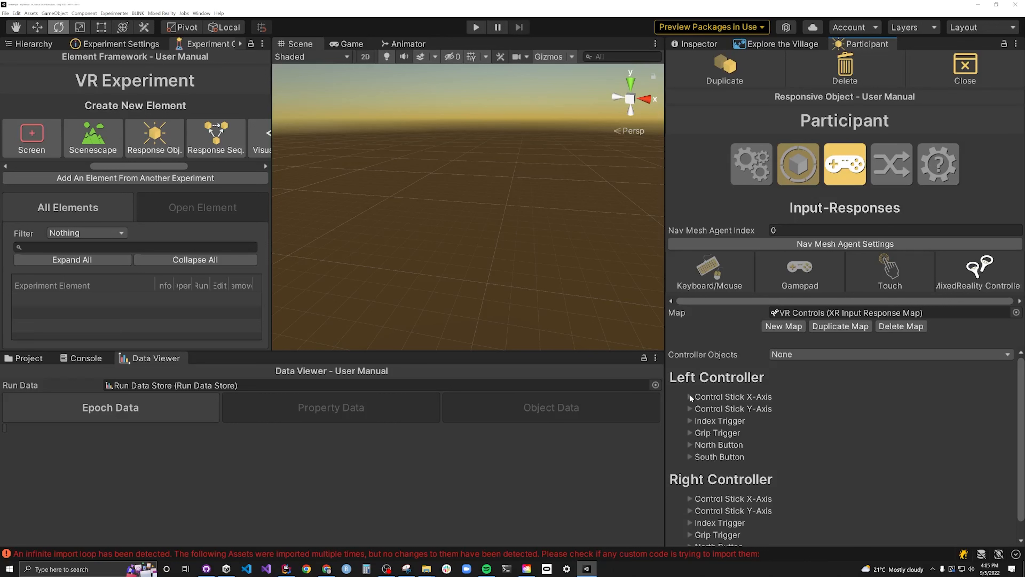
pyautogui.click(689, 396)
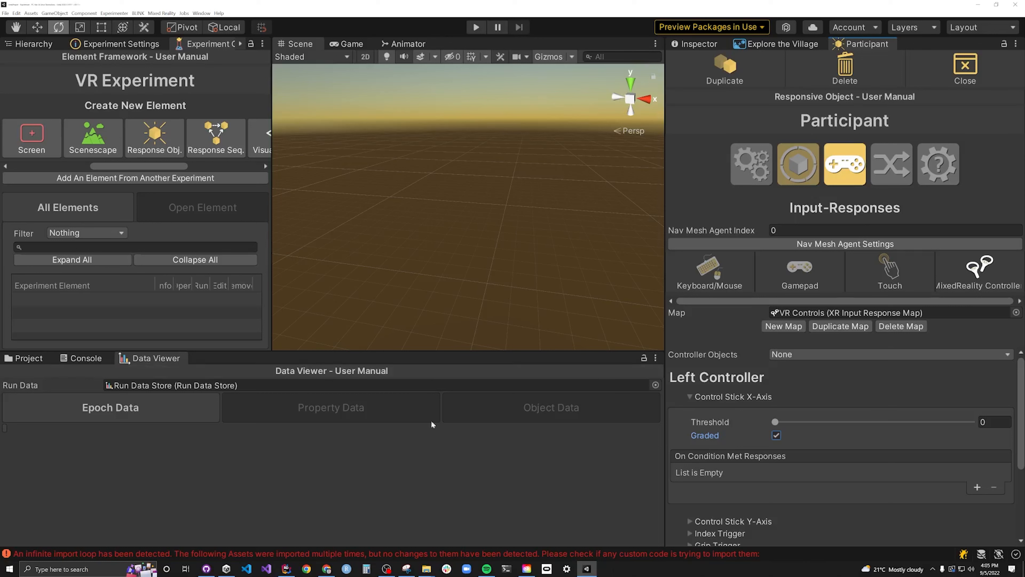
pyautogui.click(977, 488)
pyautogui.click(707, 471)
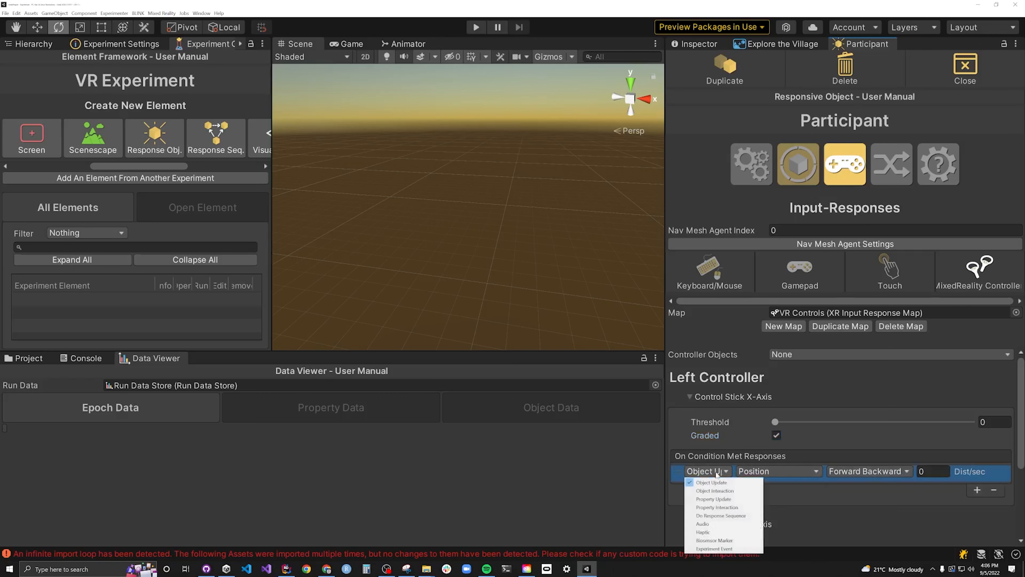
pyautogui.click(761, 474)
pyautogui.click(852, 474)
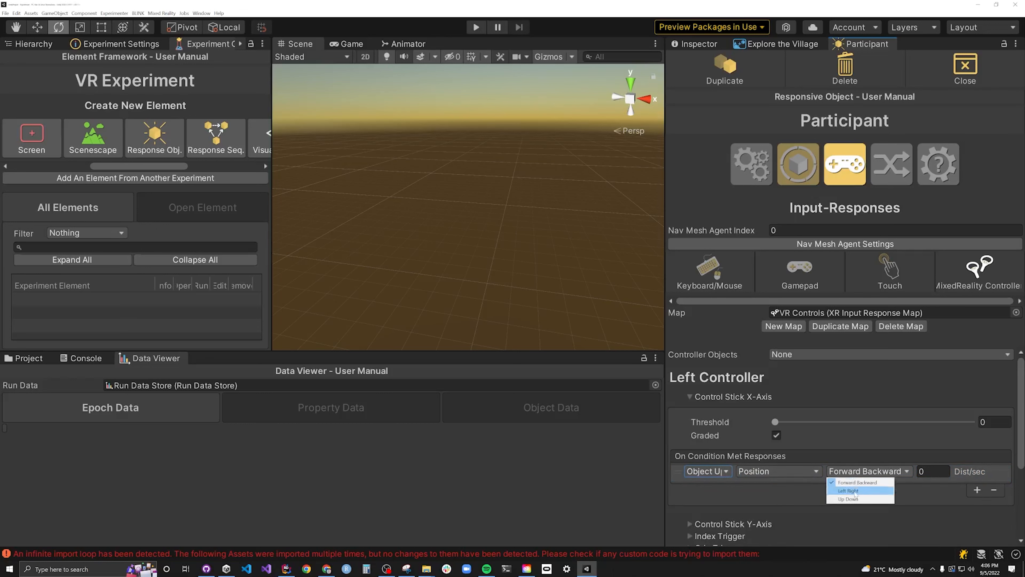
pyautogui.click(852, 492)
pyautogui.click(928, 471)
pyautogui.write('5')
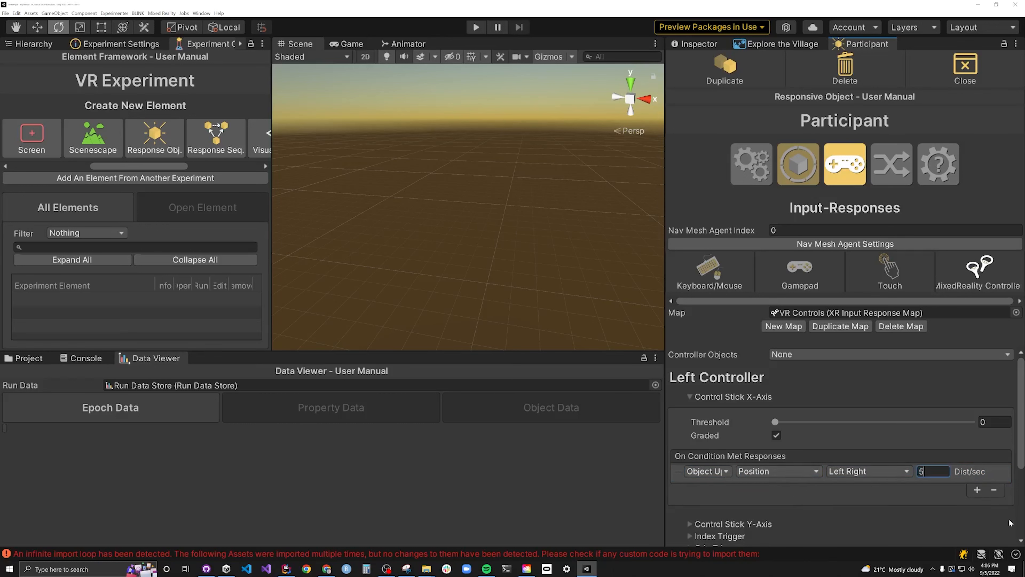
pyautogui.click(690, 397)
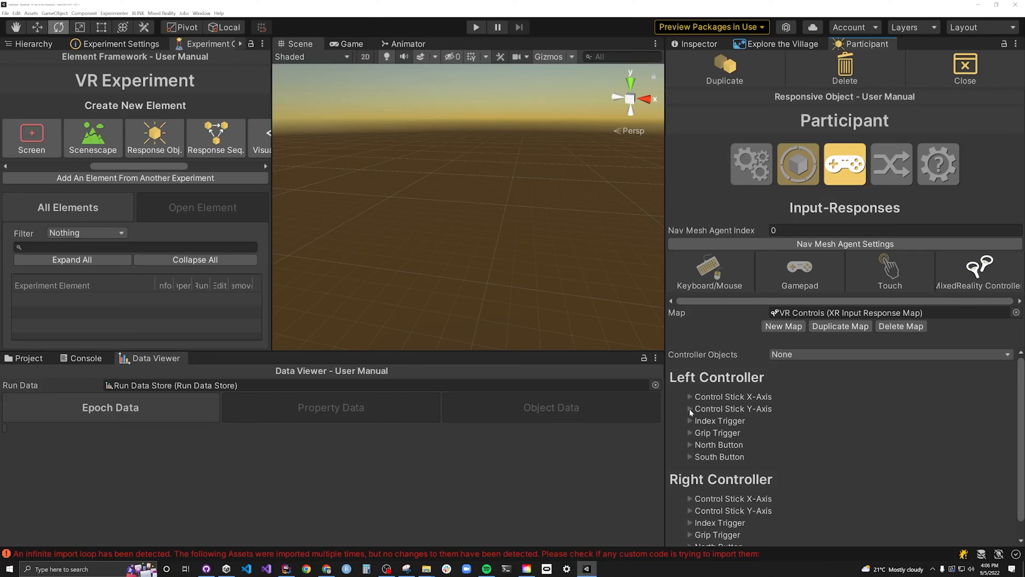
# - Make the left controller's control stick Y-axis graded and add a Forward Backward position update response of 5 dist/sec
pyautogui.click(690, 409)
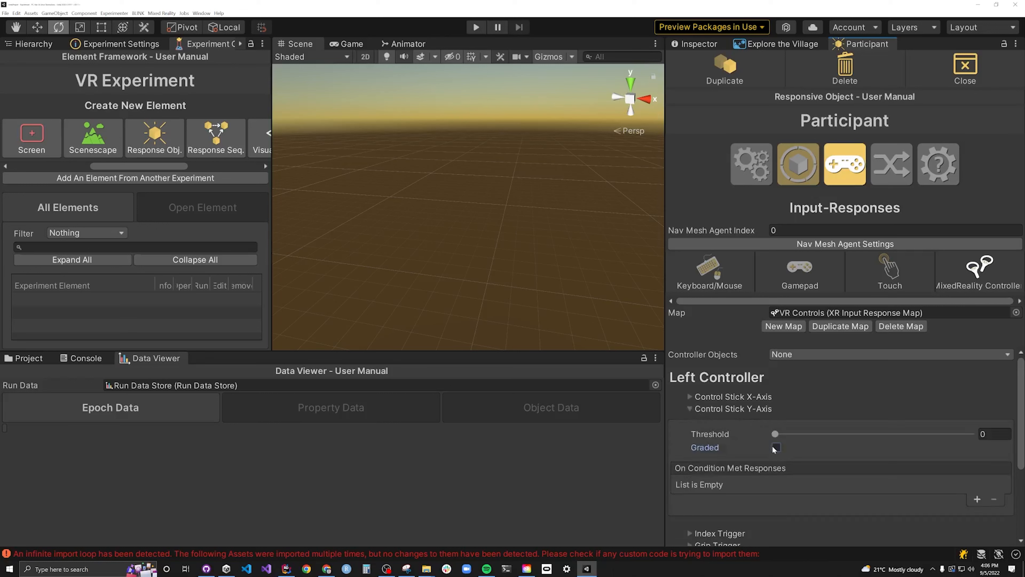
pyautogui.click(976, 500)
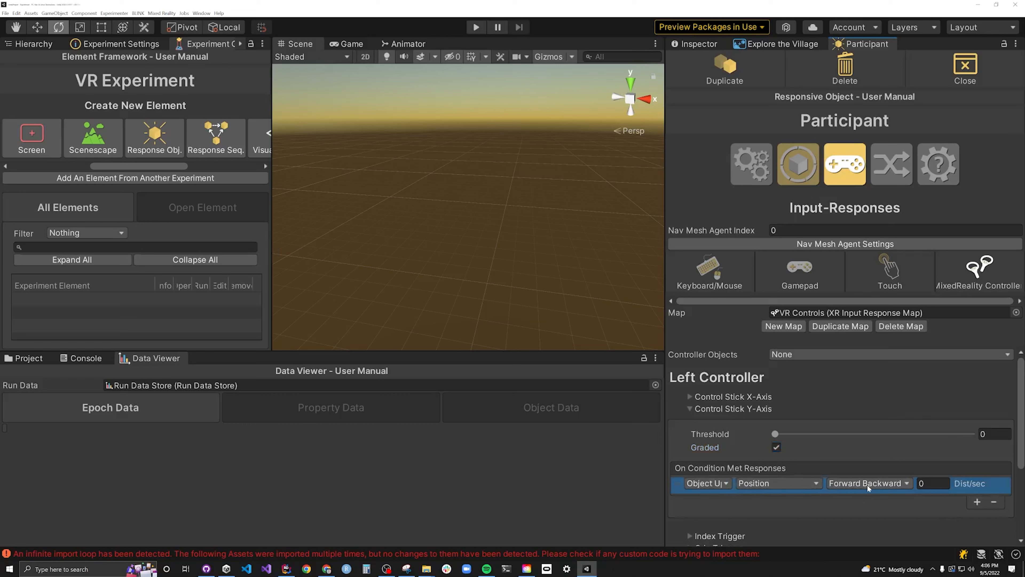
pyautogui.click(928, 483)
pyautogui.write('5')
pyautogui.click(702, 409)
# - Make the right controller's control stick X-axis graded and add a Turn Left Right rotation update response of 150 degrees per second
pyautogui.click(690, 479)
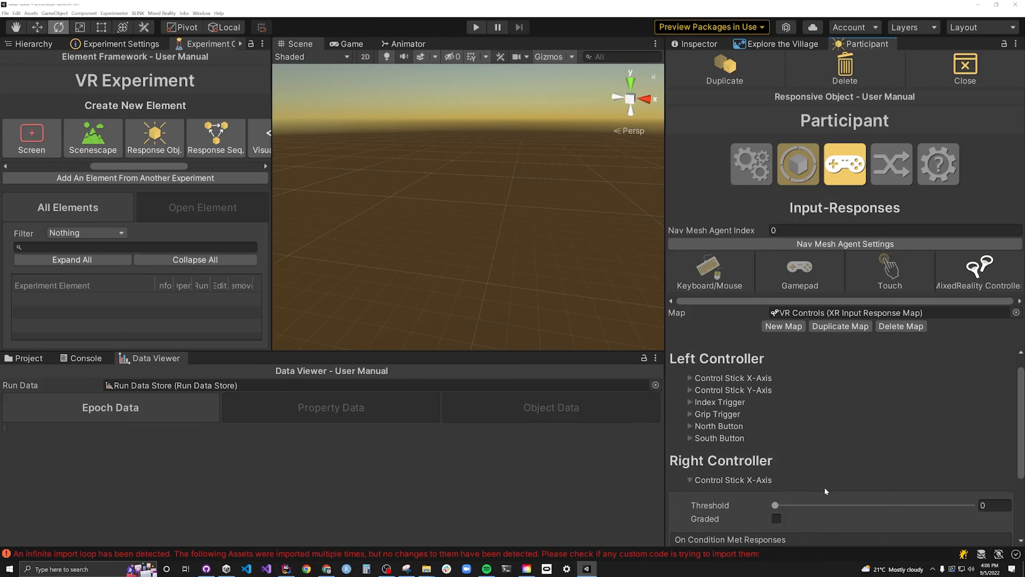
pyautogui.scroll(-3, 822, 489)
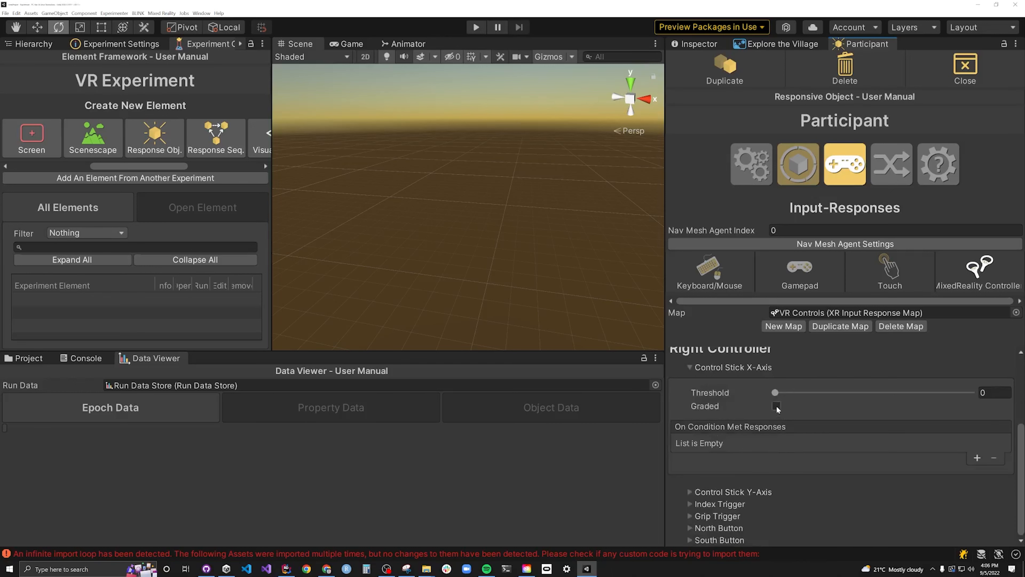
pyautogui.click(976, 458)
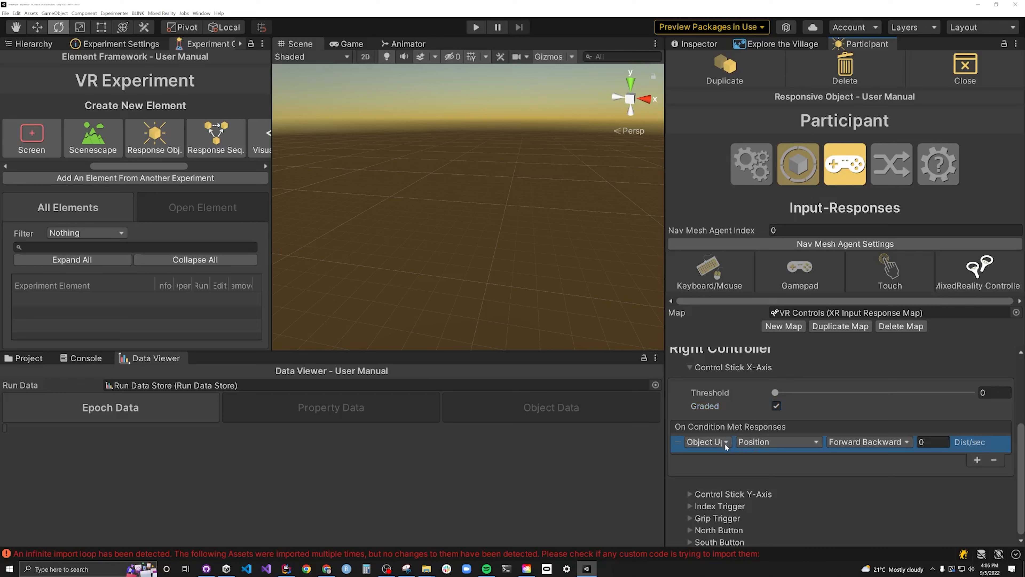
pyautogui.click(752, 441)
pyautogui.click(755, 461)
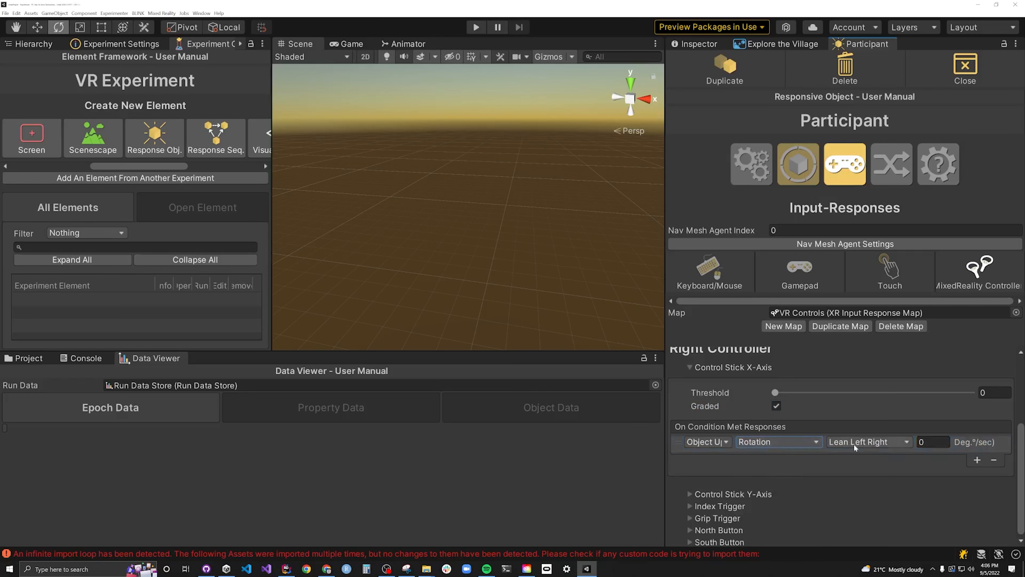
pyautogui.click(854, 444)
pyautogui.click(864, 462)
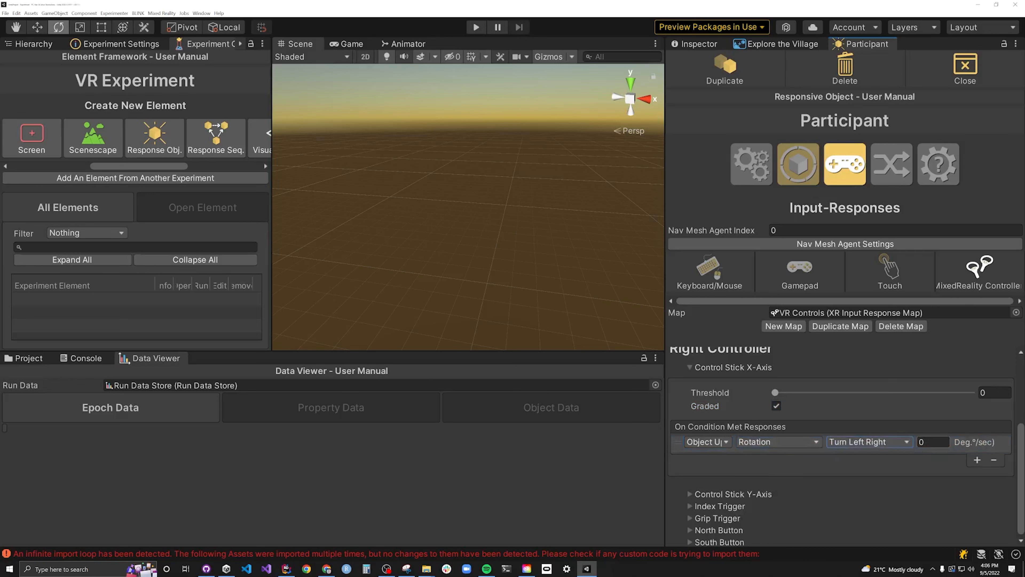
pyautogui.click(930, 441)
pyautogui.write('150')
pyautogui.click(689, 368)
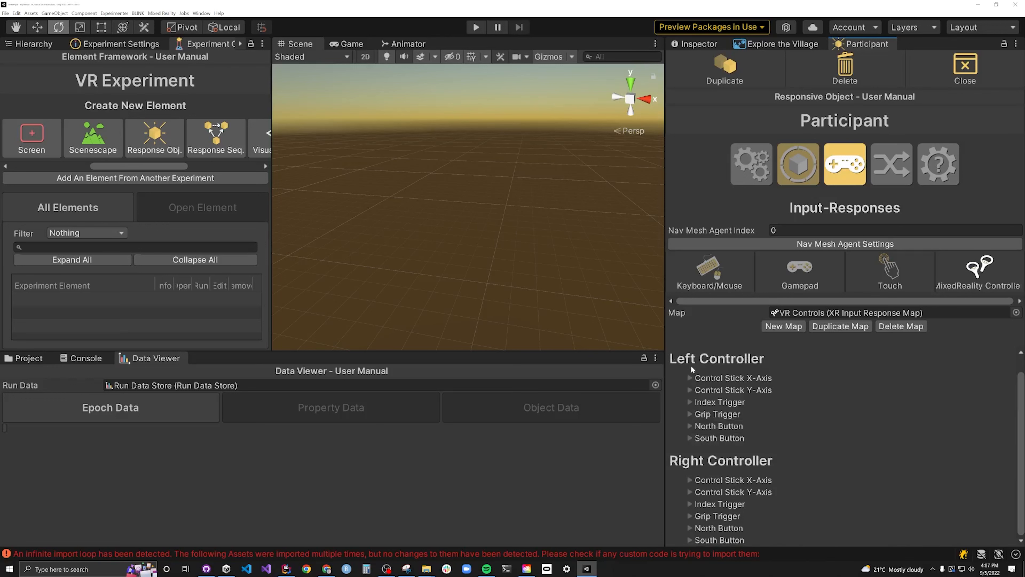
# - Add the Participant object to the responsive objects of the Explore the Village task
pyautogui.click(782, 44)
pyautogui.click(784, 168)
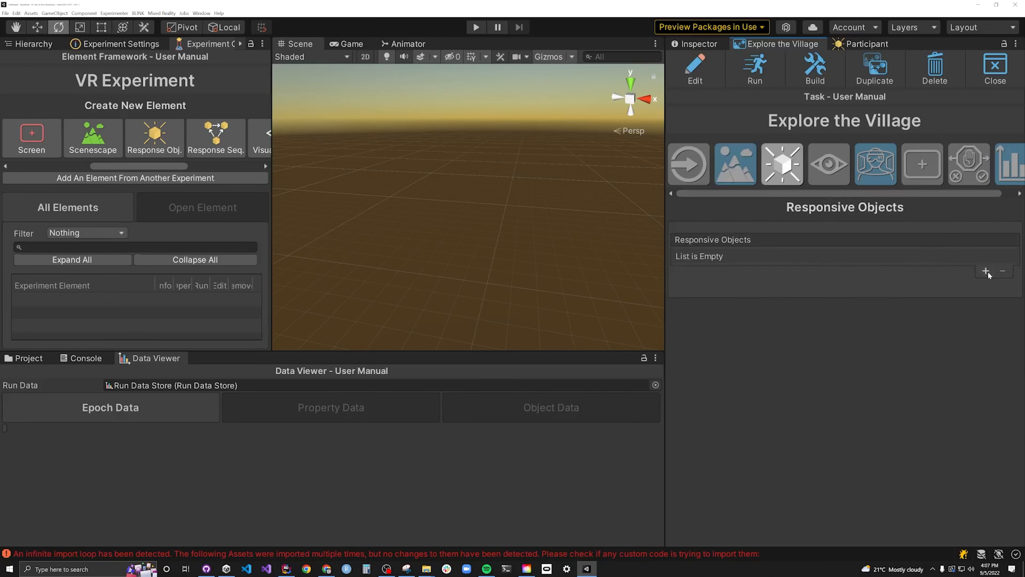
pyautogui.click(985, 274)
pyautogui.click(774, 256)
pyautogui.doubleClick(805, 303)
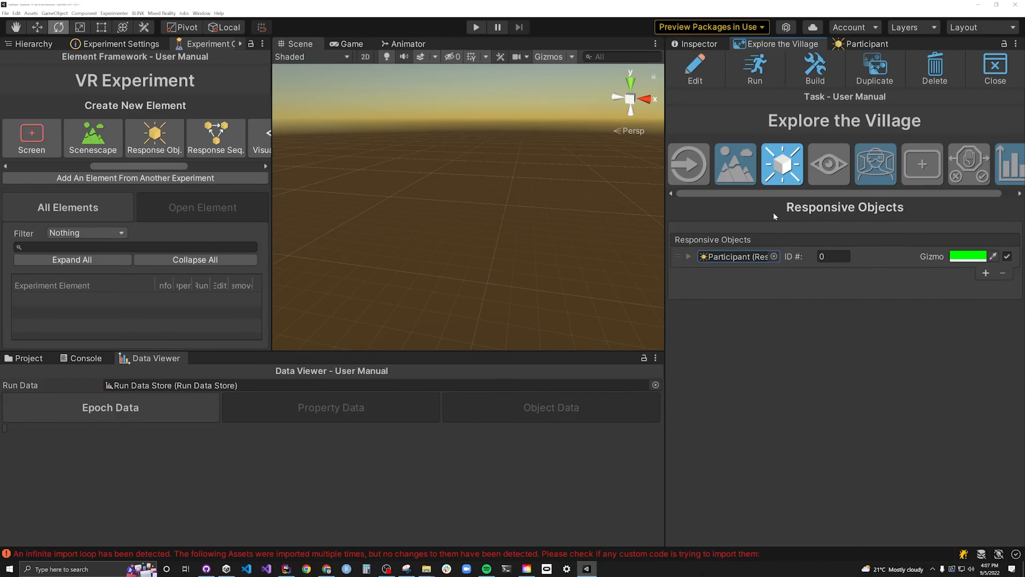
# - Edit the Explore the Village task, select the Participant for moving, and show its gizmo
pyautogui.click(695, 68)
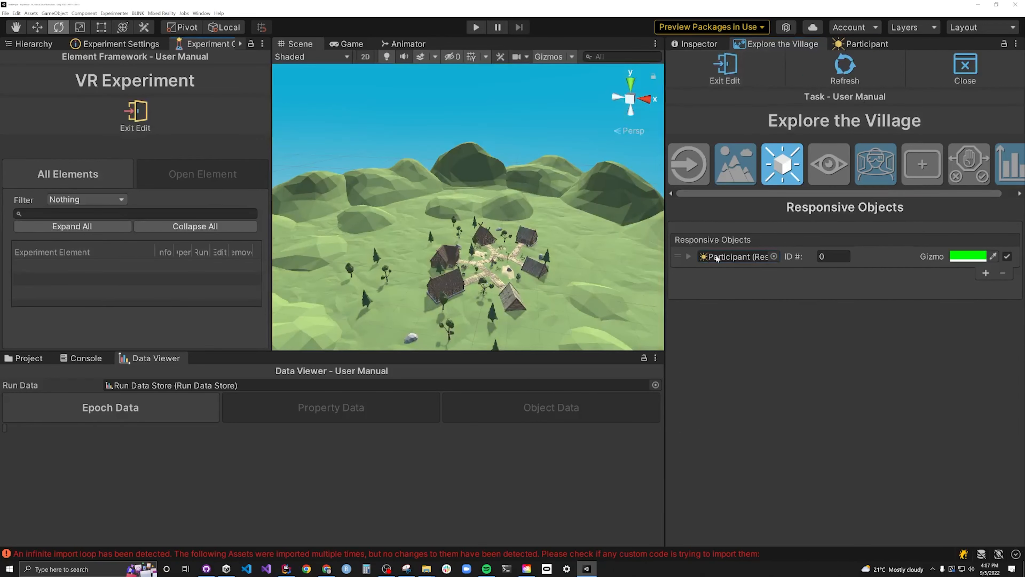
pyautogui.click(689, 257)
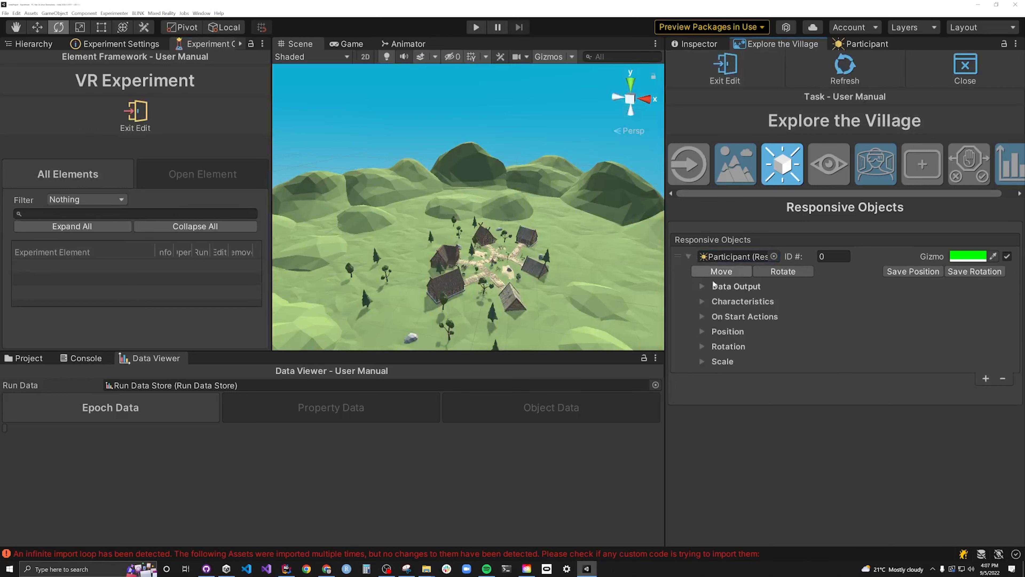
pyautogui.click(721, 271)
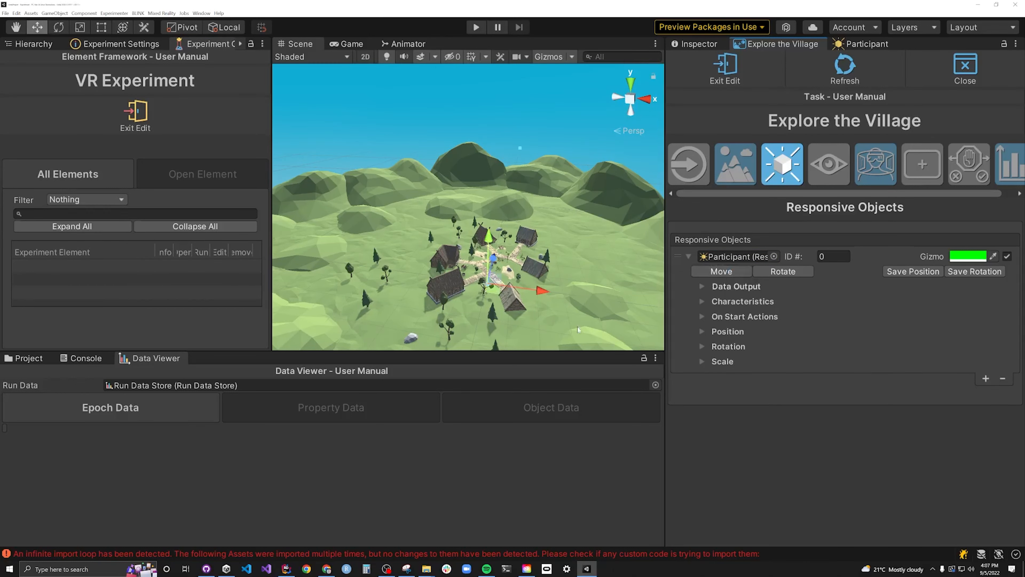
pyautogui.click(776, 414)
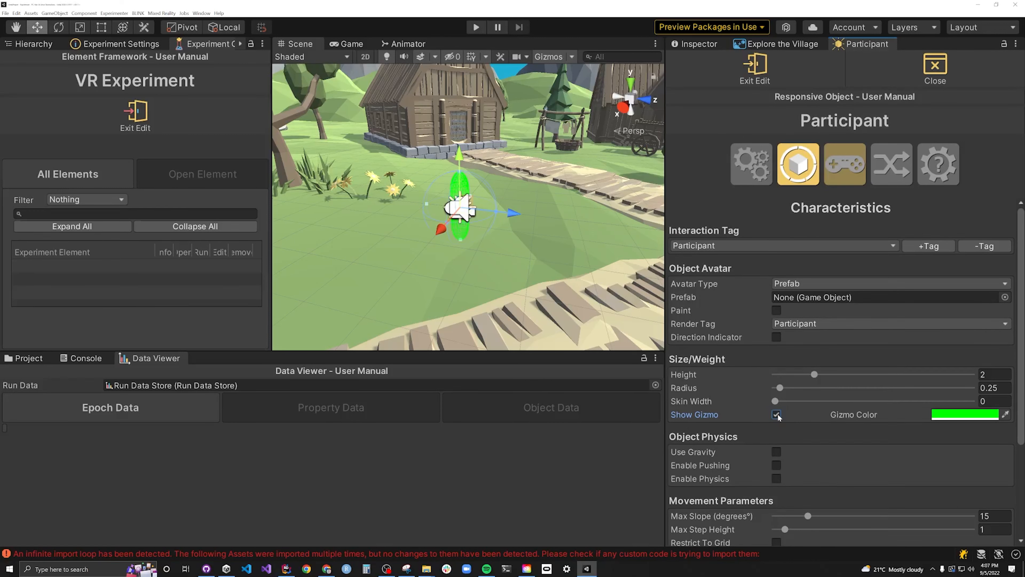
# - Rotate the Participant about its vertical axis in the village scene to set its starting direction
pyautogui.moveTo(454, 160); pyautogui.dragTo(393, 141, button='right')
pyautogui.press('d')
pyautogui.moveTo(383, 197); pyautogui.dragTo(356, 187)
pyautogui.moveTo(356, 187); pyautogui.dragTo(585, 216, button='right')
pyautogui.press('q')
pyautogui.press('e')
pyautogui.press('q')
pyautogui.press('e')
pyautogui.click(782, 44)
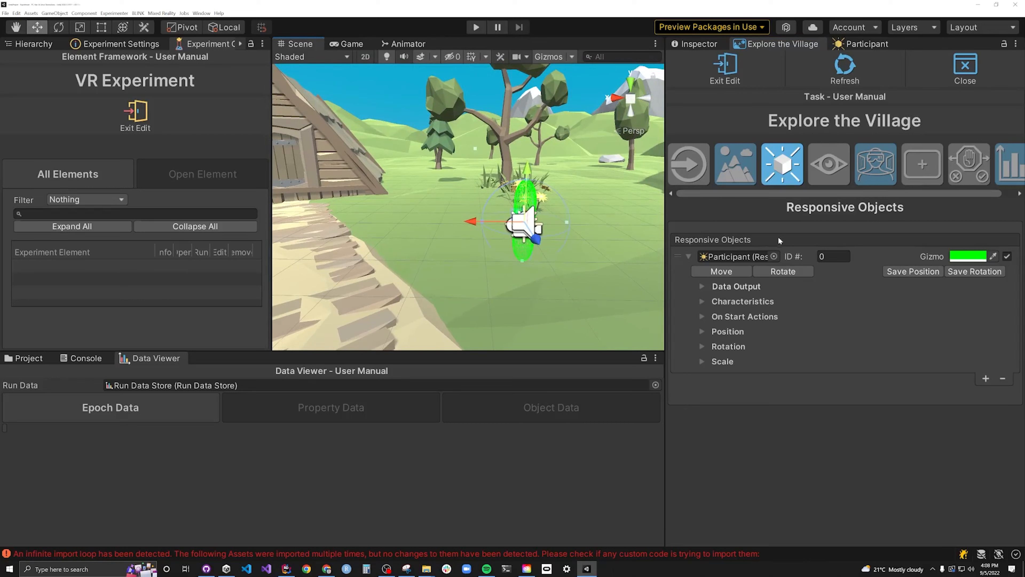
pyautogui.click(780, 272)
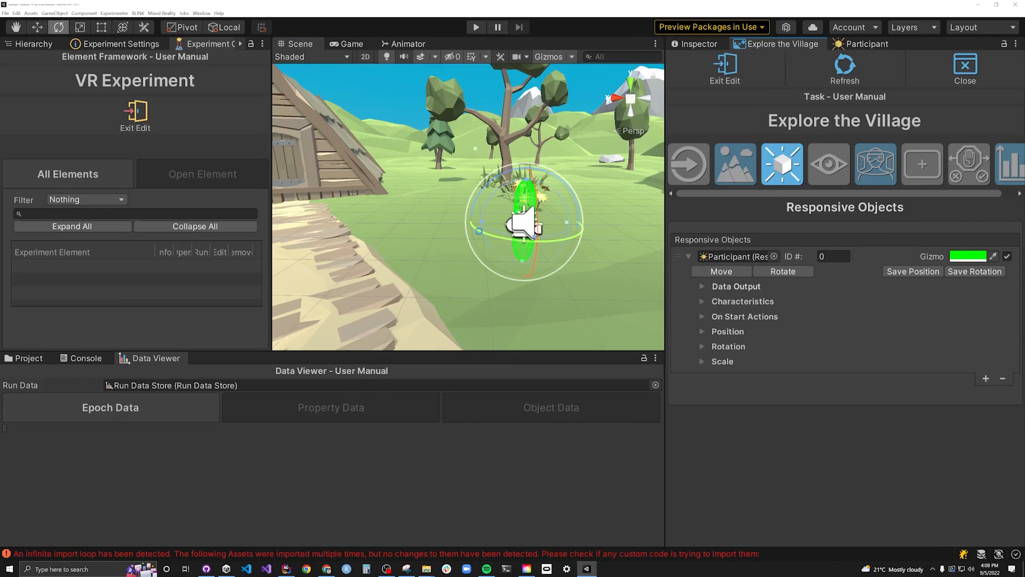
pyautogui.moveTo(481, 234); pyautogui.dragTo(561, 234)
pyautogui.click(721, 270)
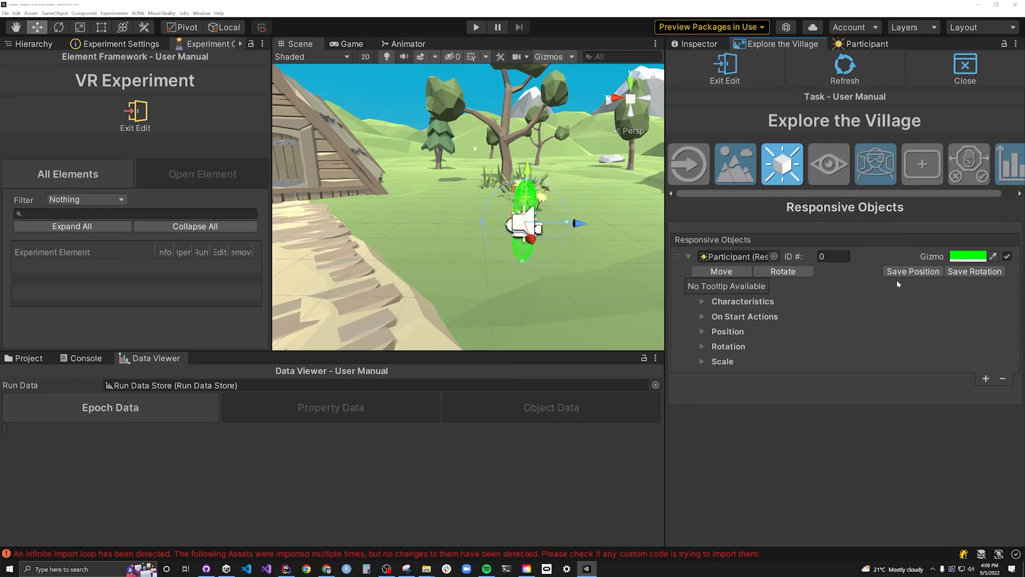
# - Save the Participant's position and rotation and exit editing of the task
pyautogui.click(910, 273)
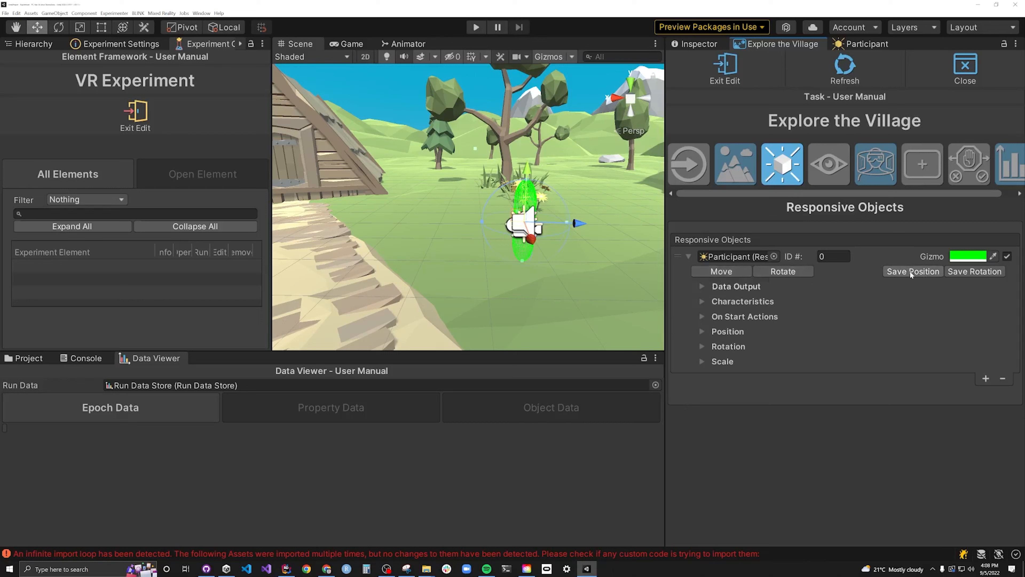
pyautogui.click(968, 272)
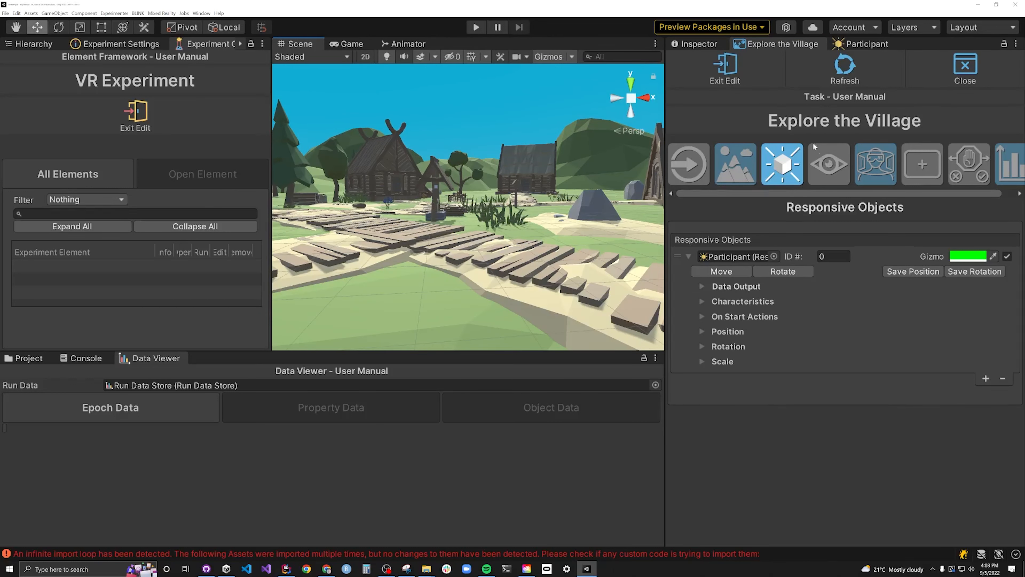
pyautogui.click(755, 81)
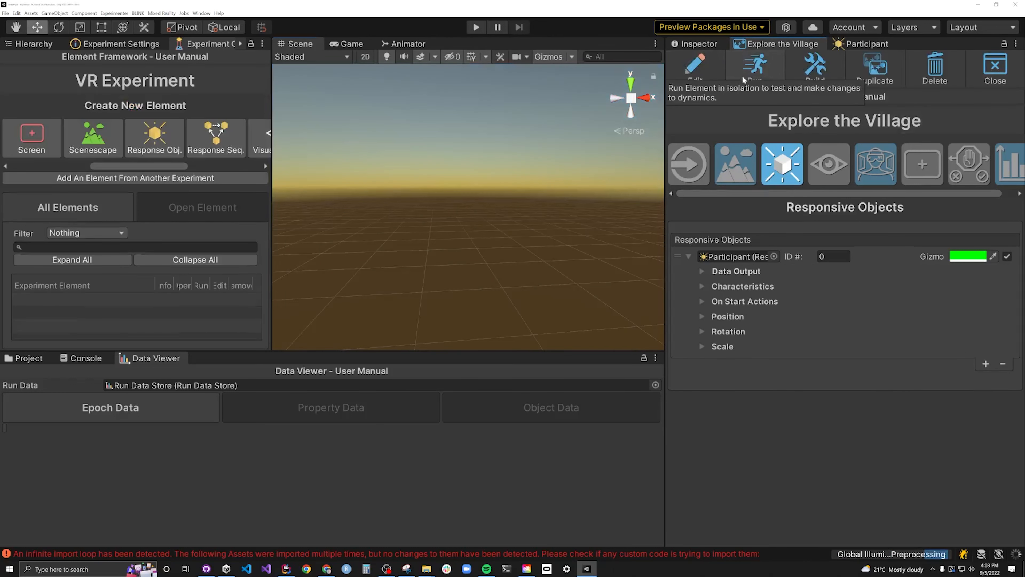
# - Create a visual perspective named "First Person" for the task and set its target object to the responsive object Participant
pyautogui.click(830, 166)
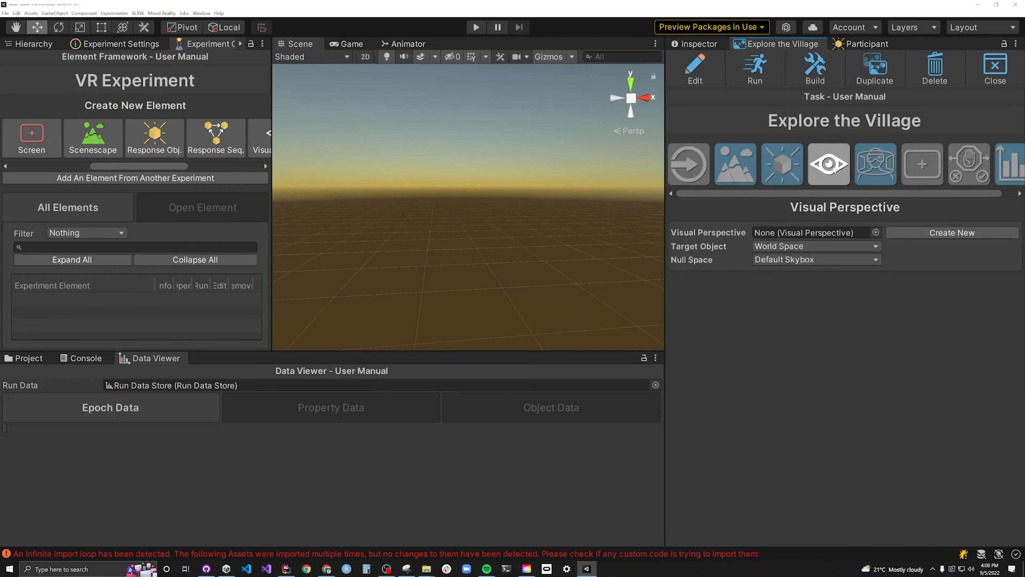
pyautogui.click(922, 232)
pyautogui.write('First')
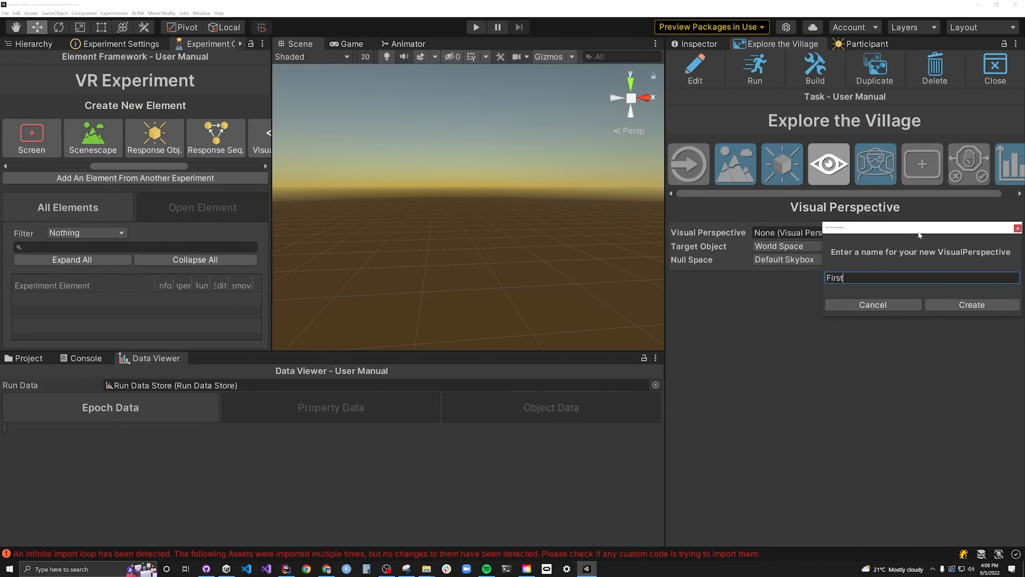
pyautogui.write(' Person')
pyautogui.click(950, 302)
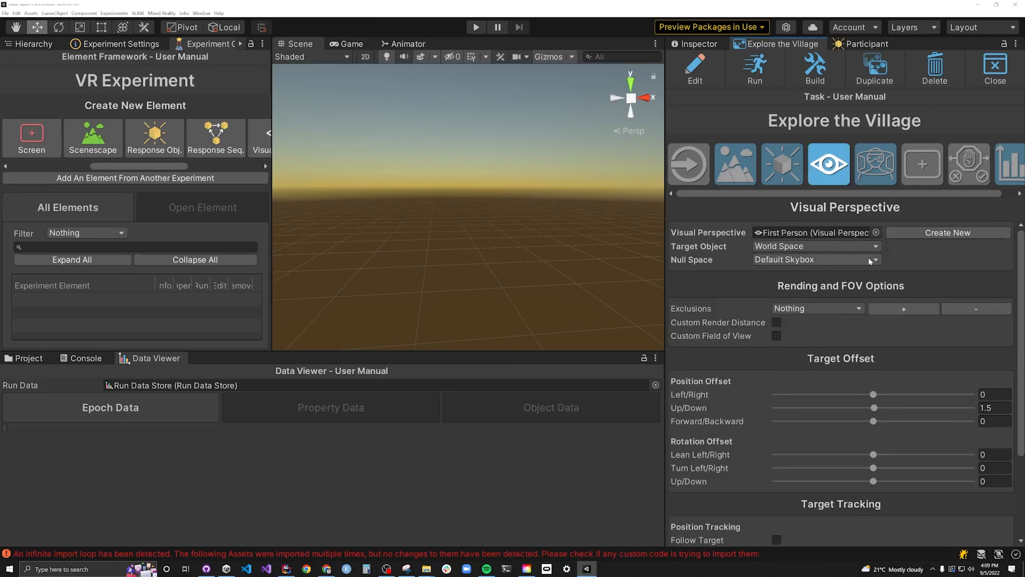
pyautogui.click(798, 245)
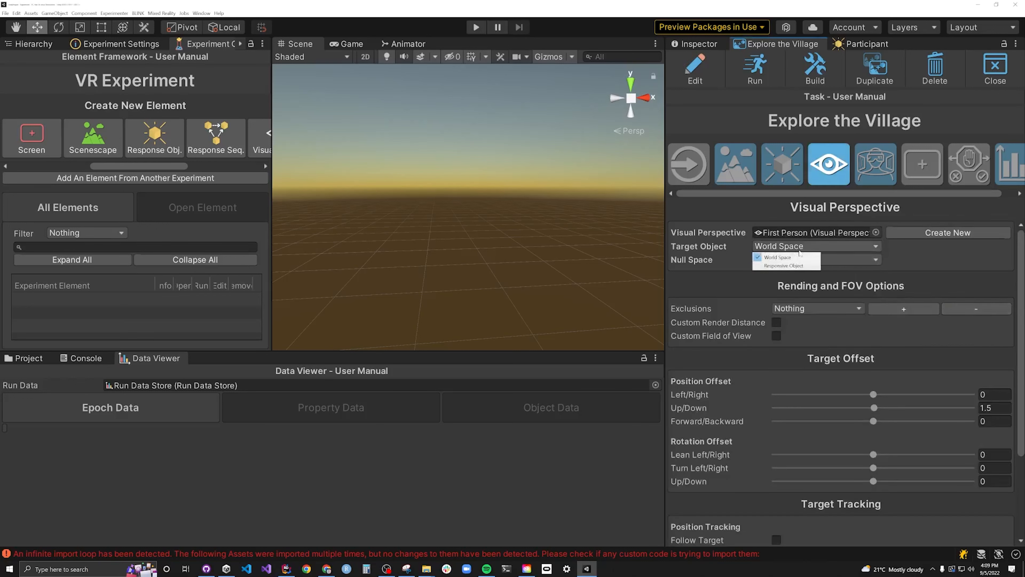
pyautogui.click(794, 266)
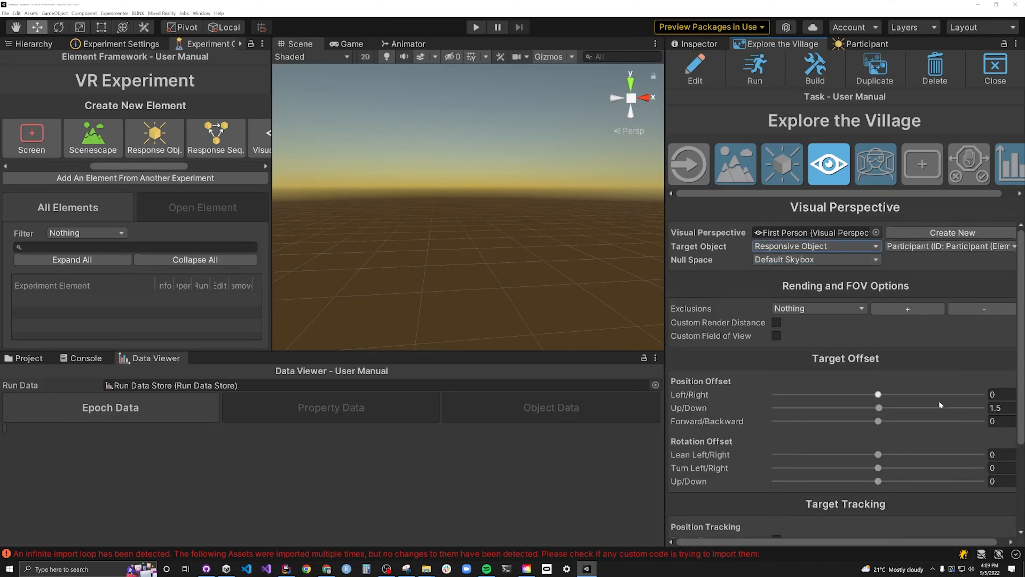
# - Enable tracking of the target's X, Y and Z position and X, Y and Z rotation for the First Person perspective
pyautogui.scroll(-4, 762, 333)
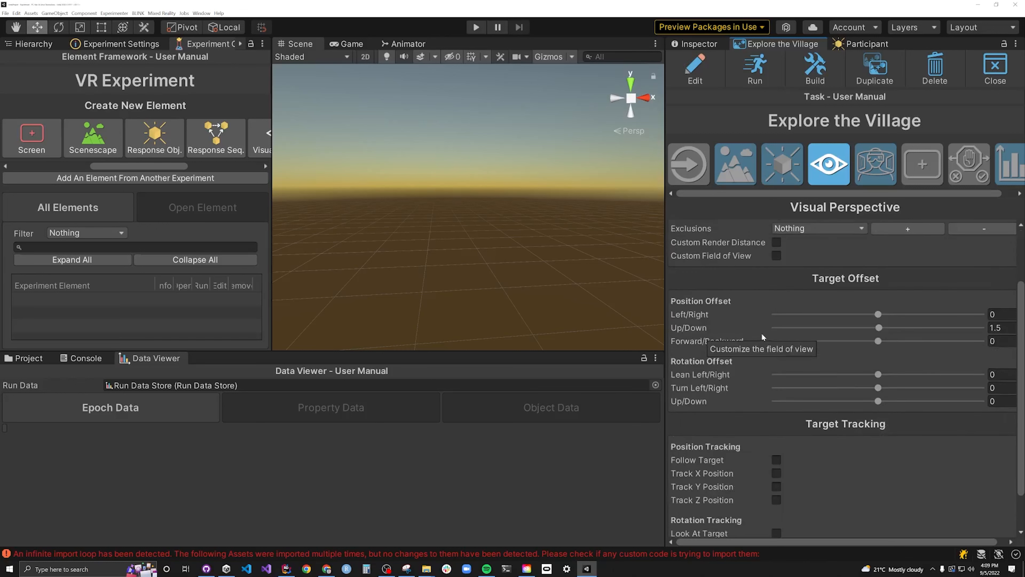
pyautogui.scroll(-2, 762, 335)
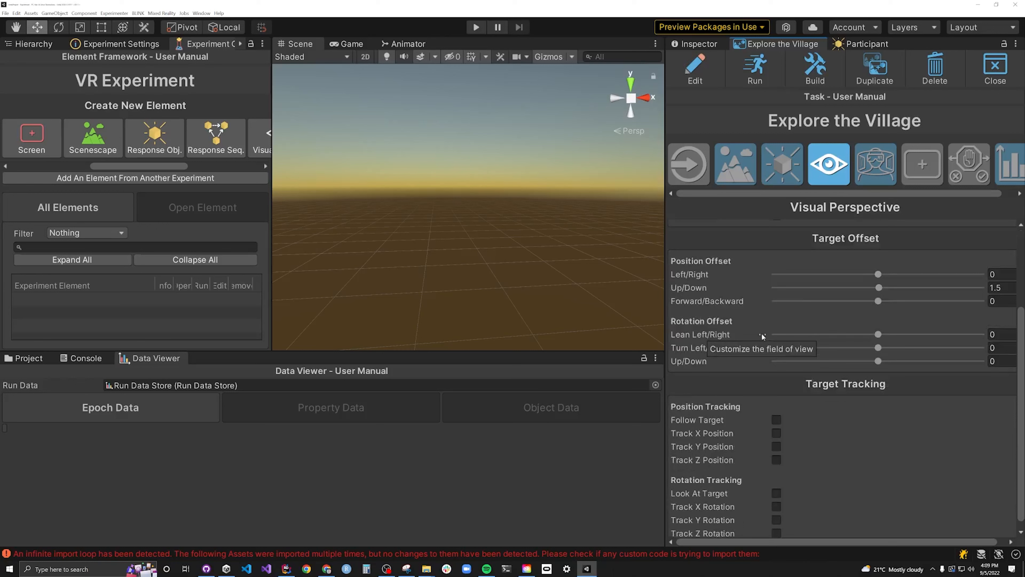
pyautogui.scroll(-1, 762, 333)
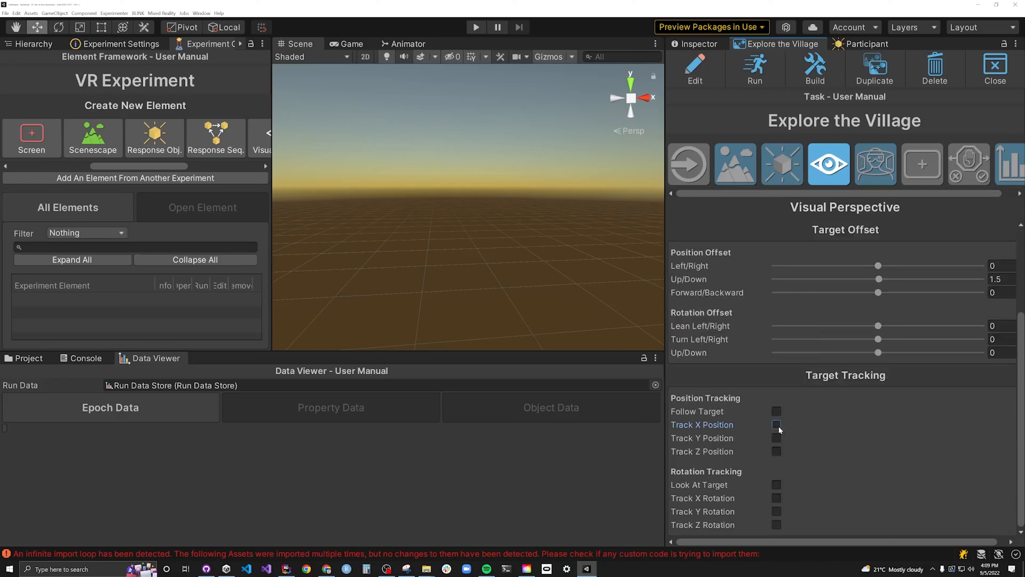
pyautogui.click(776, 451)
pyautogui.click(775, 498)
pyautogui.click(776, 511)
pyautogui.click(776, 524)
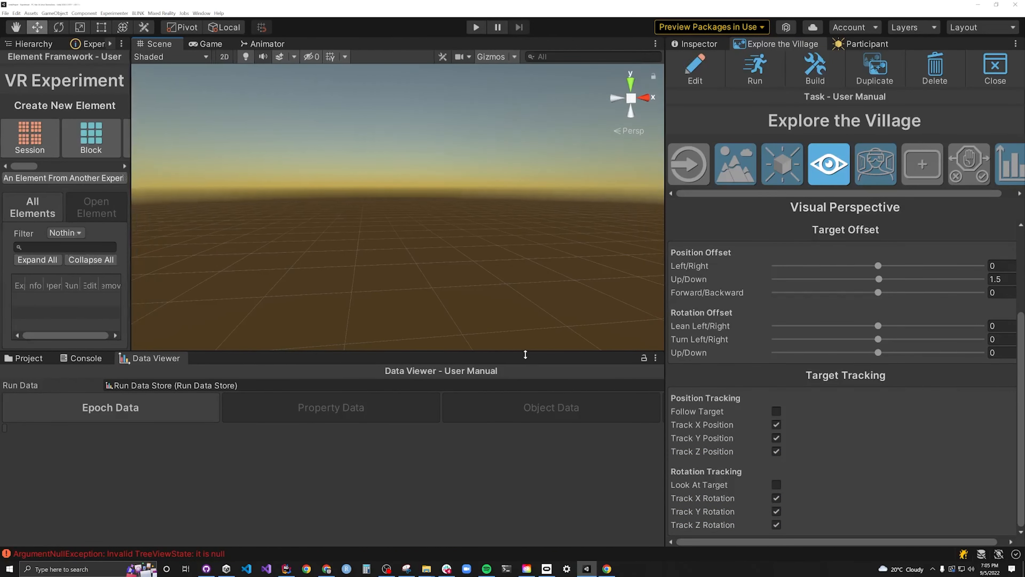
# - Enlarge the scene view vertically and run the Explore the Village task
pyautogui.moveTo(523, 352); pyautogui.dragTo(520, 455)
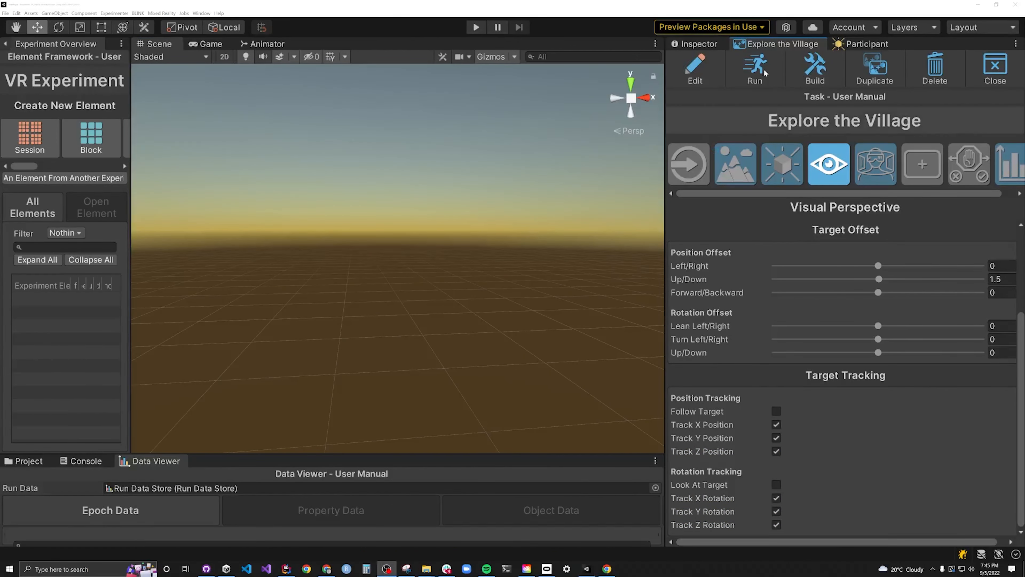
pyautogui.click(754, 68)
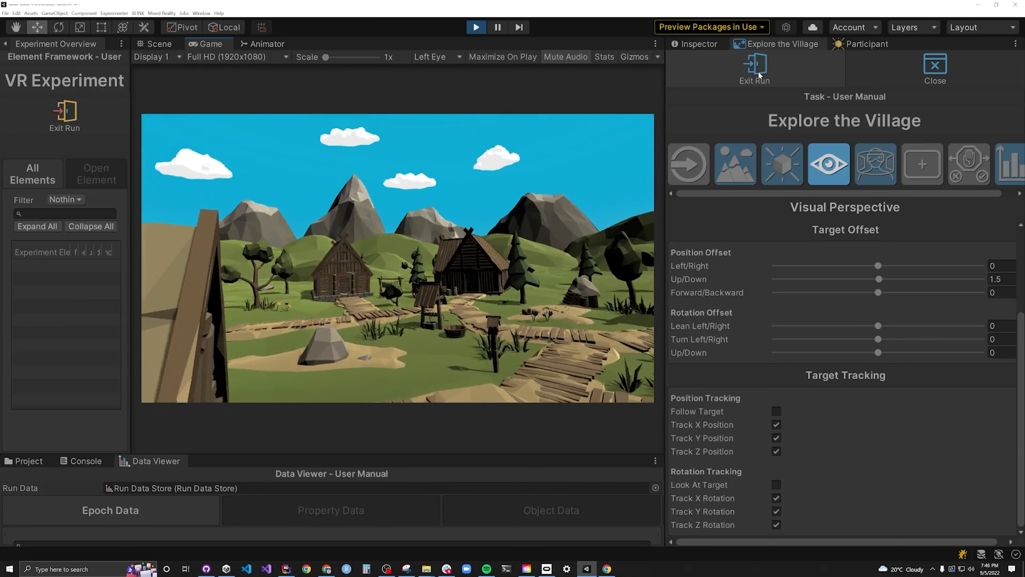
# - Enable gravity on the Participant object and set its mass to 50
pyautogui.click(881, 45)
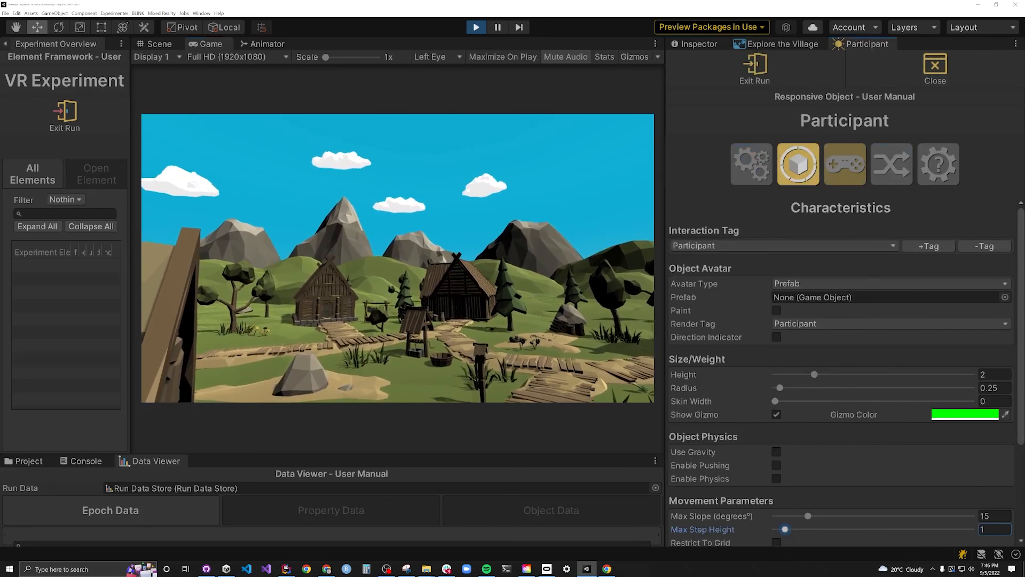
pyautogui.moveTo(1020, 302); pyautogui.dragTo(1022, 371)
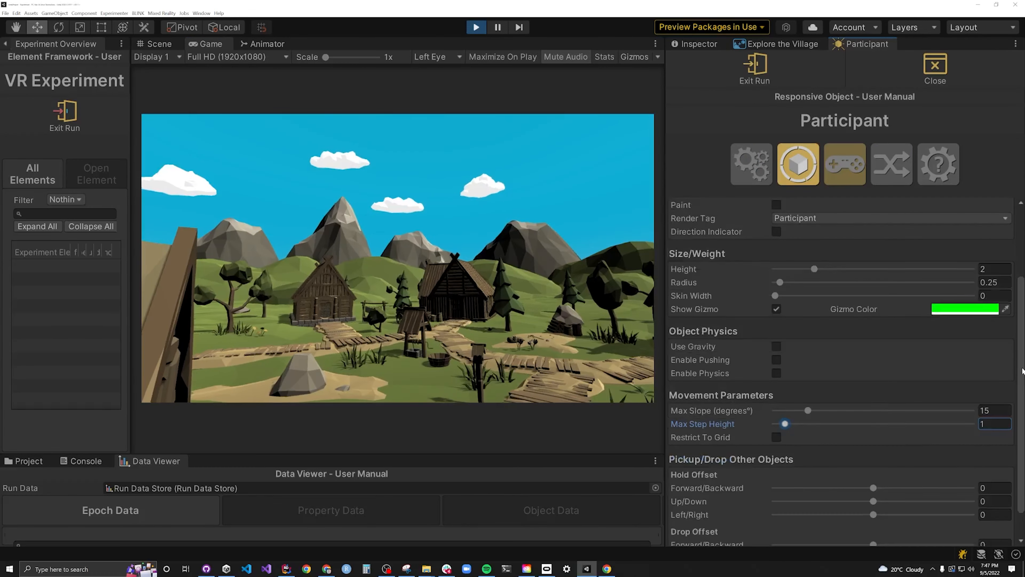
pyautogui.click(775, 347)
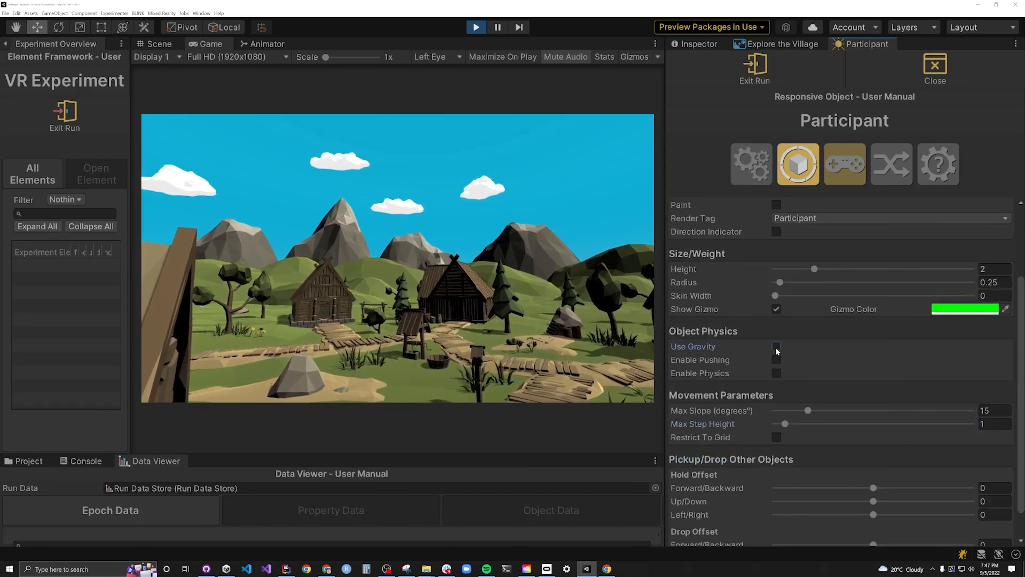
pyautogui.click(988, 360)
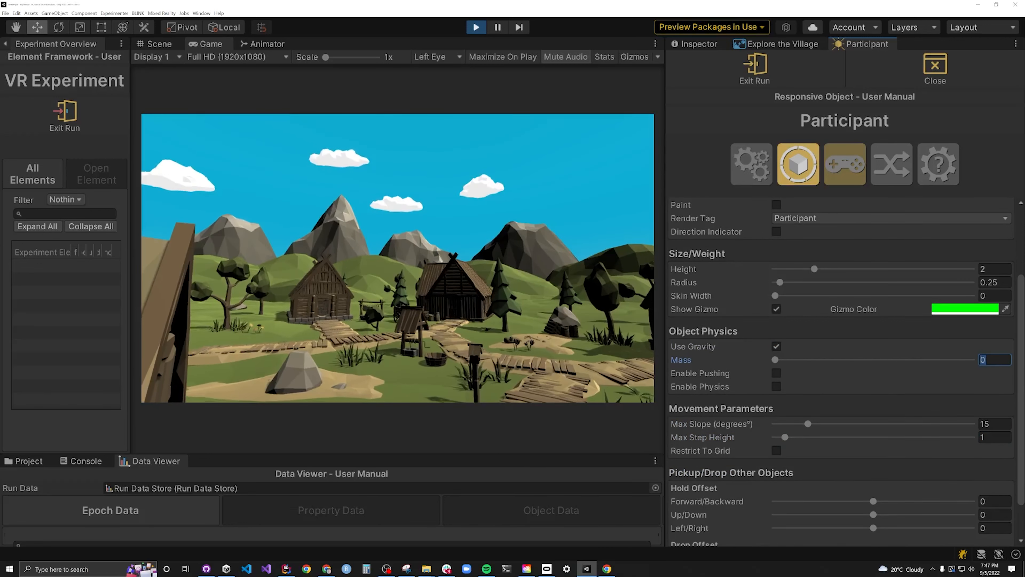
pyautogui.write('50')
# - Set the Participant object's maximum step height to 0.3
pyautogui.scroll(-2, 987, 375)
pyautogui.click(988, 389)
pyautogui.write('0.3')
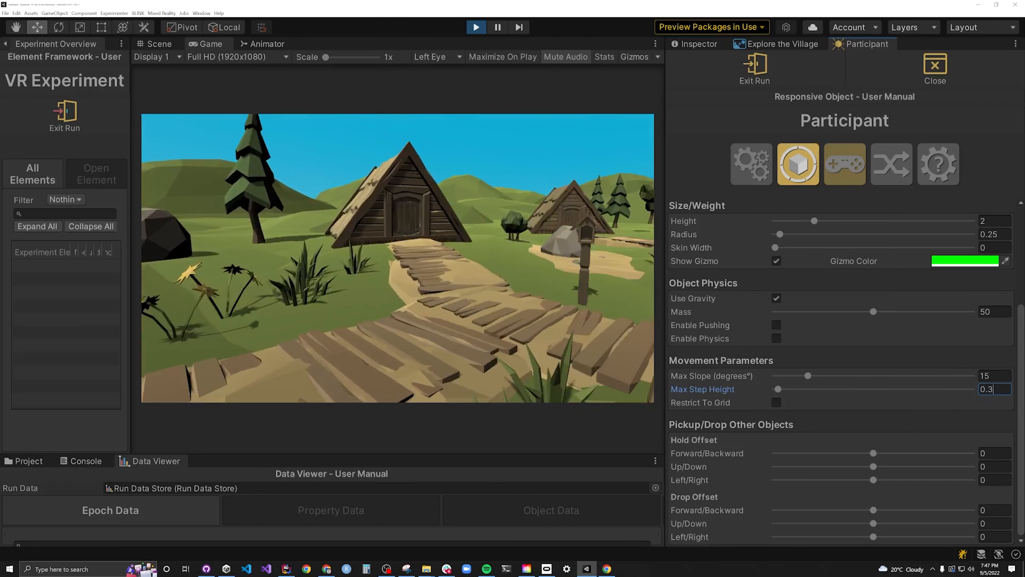
# - Set the left controller's Left Right and Forward Backward position responses to 2.5 dist/sec each
pyautogui.click(844, 164)
pyautogui.click(933, 471)
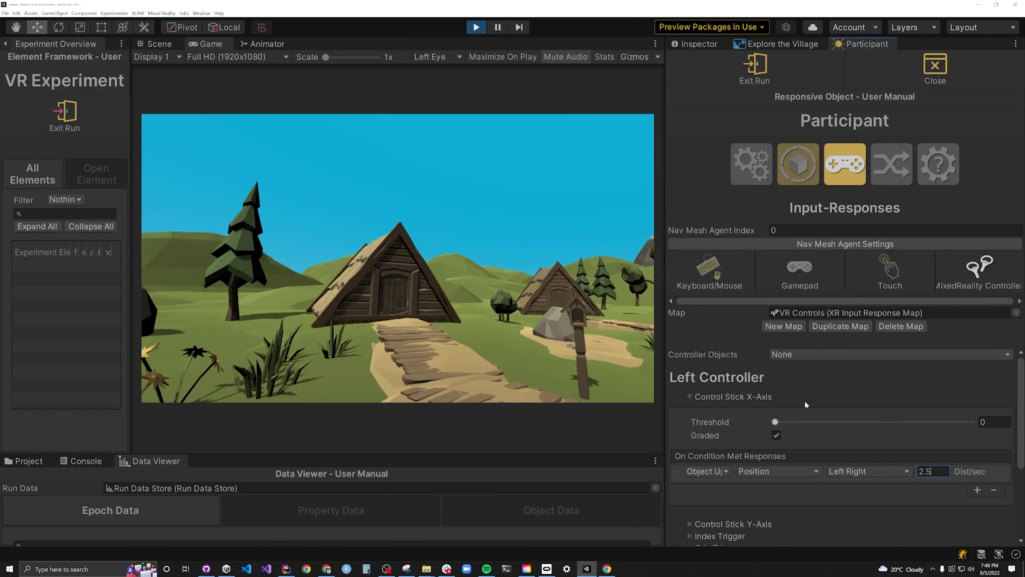
pyautogui.click(690, 398)
pyautogui.click(712, 409)
pyautogui.click(931, 483)
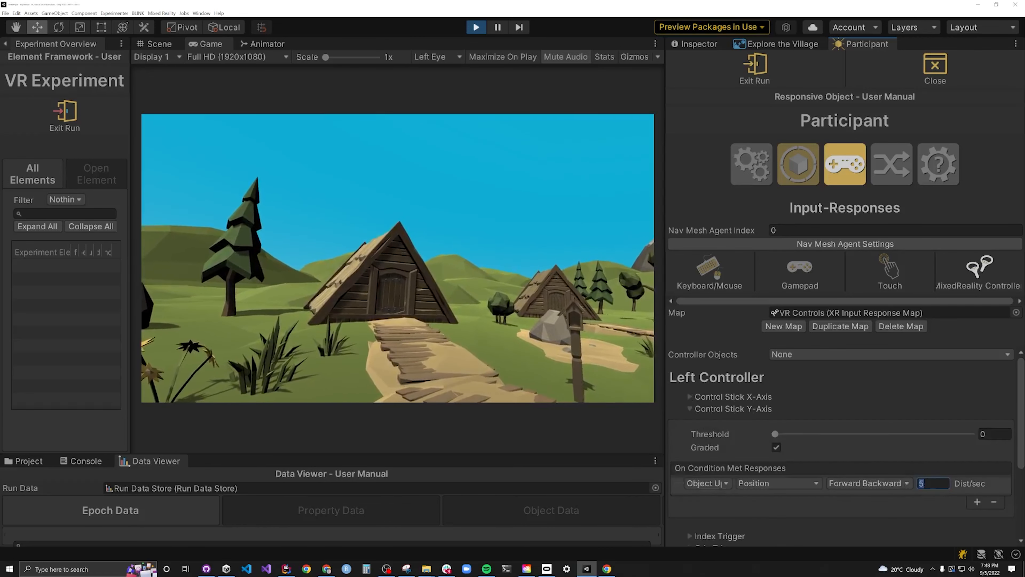
pyautogui.write('2.5')
pyautogui.click(705, 409)
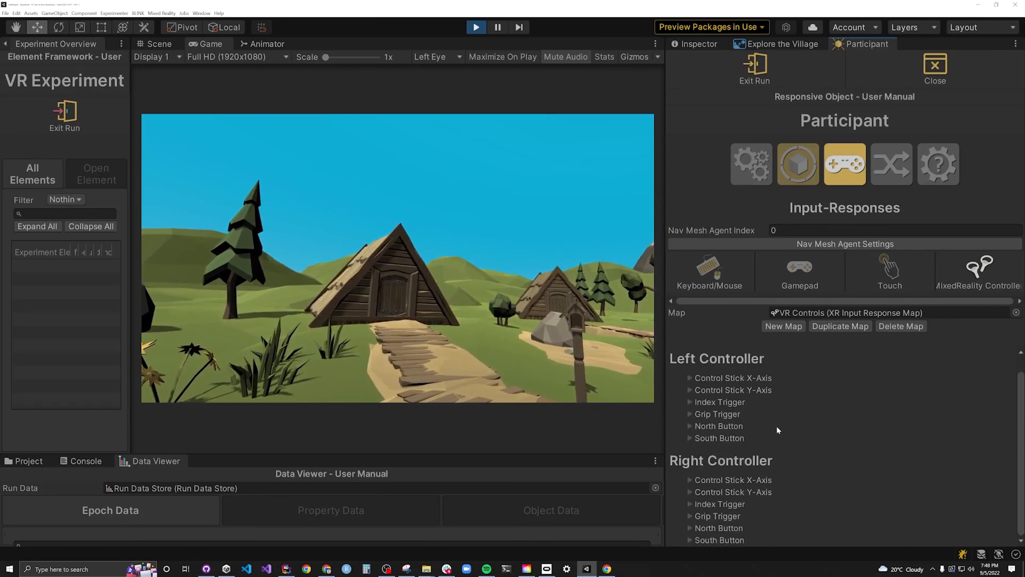
# - Set the right controller's Turn Left Right rotation response to 50 degrees per second
pyautogui.click(690, 479)
pyautogui.scroll(-5, 847, 444)
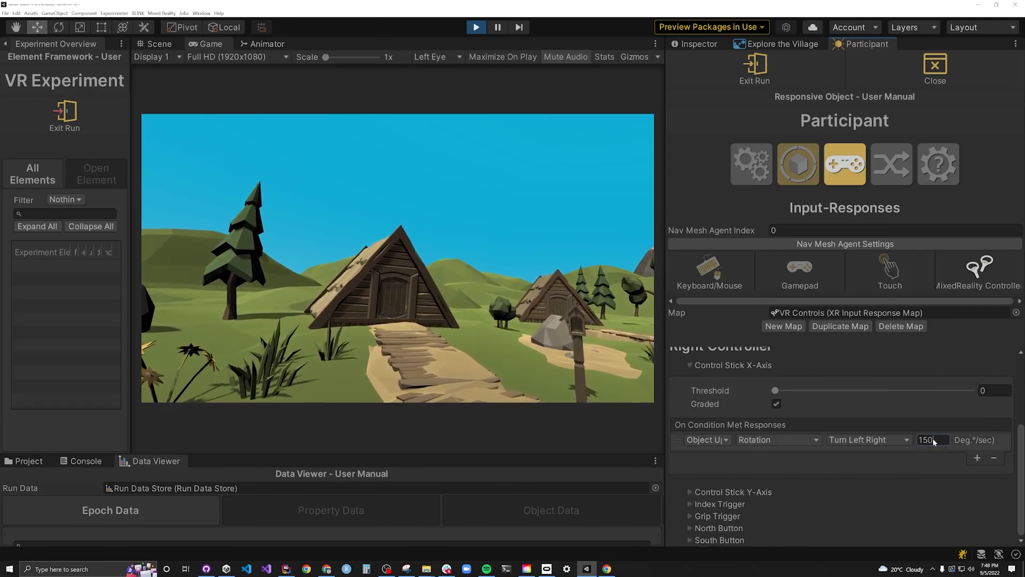
pyautogui.click(928, 440)
pyautogui.write('50')
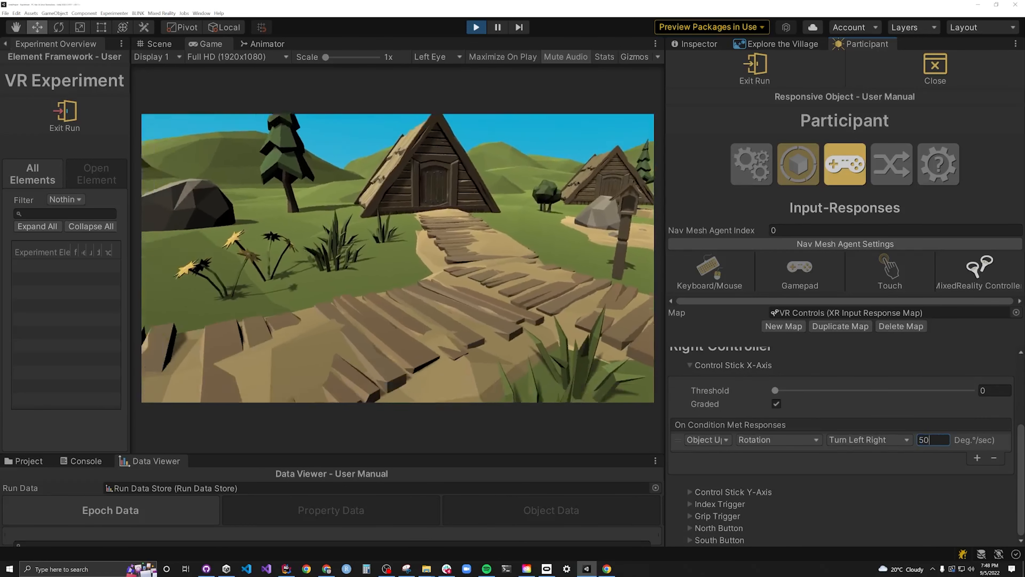